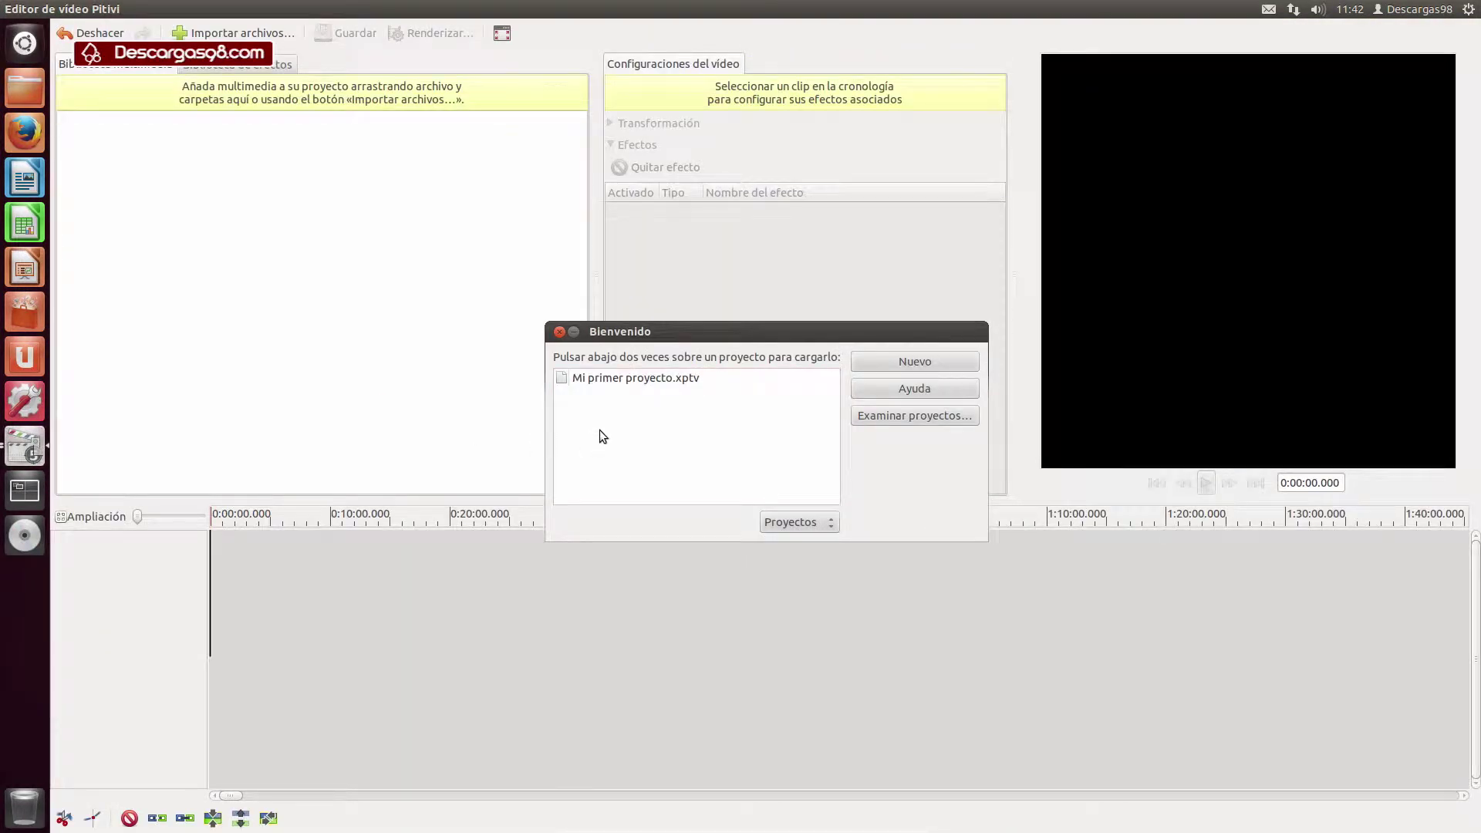
Step: Load the project Mi primer proyecto.xptv and open its render settings
{"action": "left_click", "coordinate": [607, 380]}
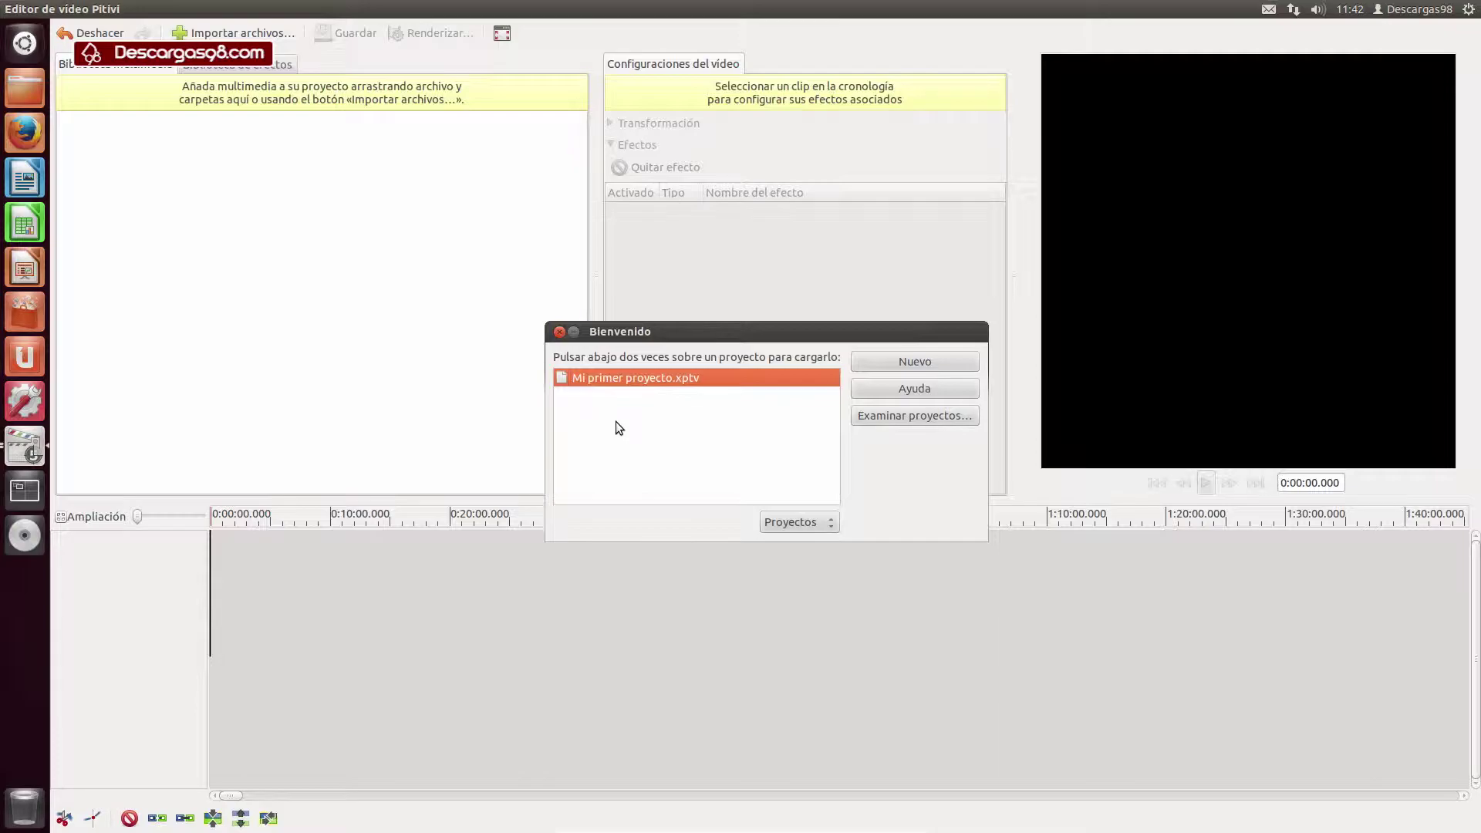
{"action": "double_click", "coordinate": [641, 381]}
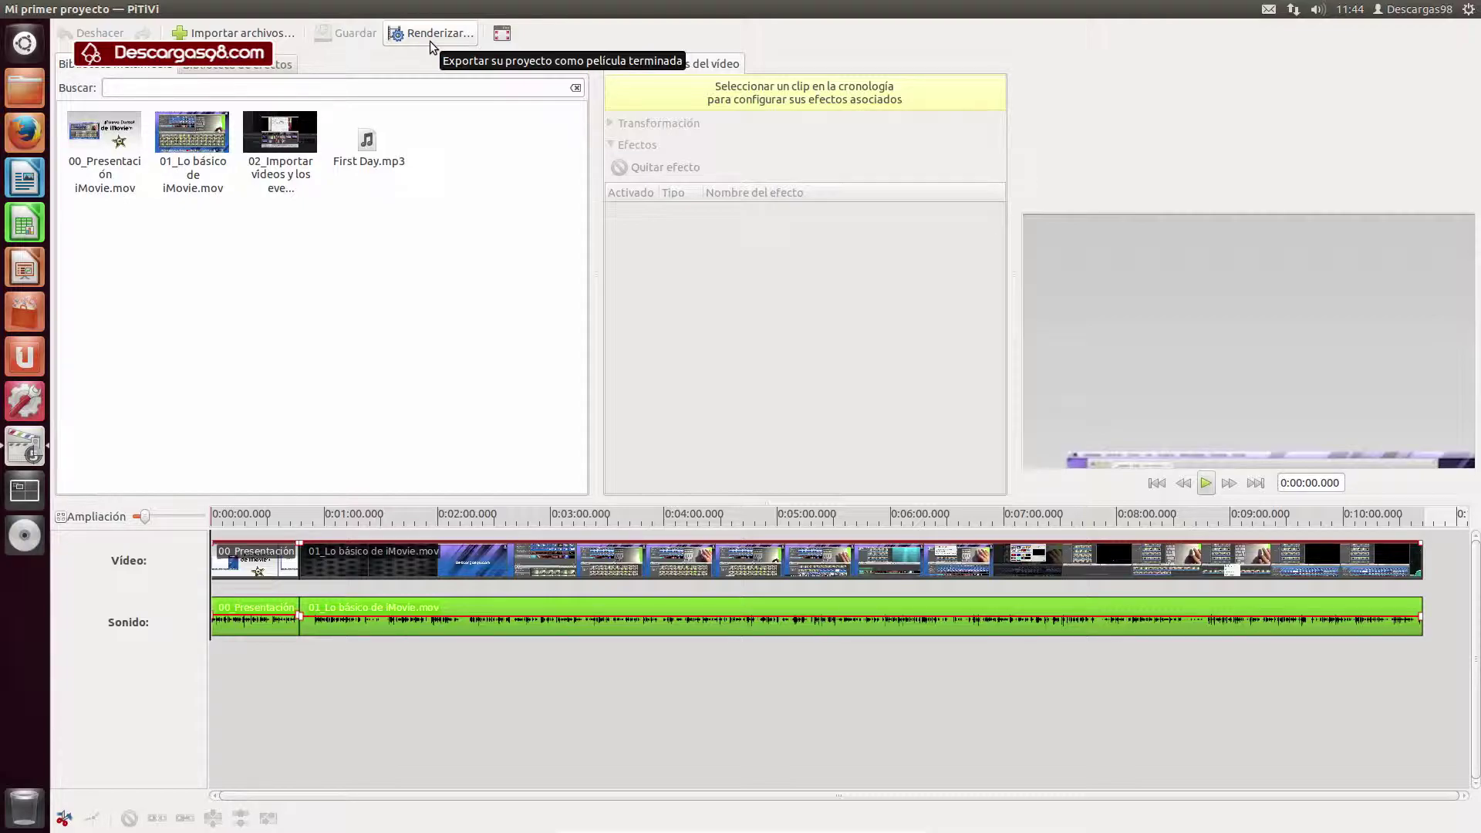
{"action": "left_click", "coordinate": [432, 37]}
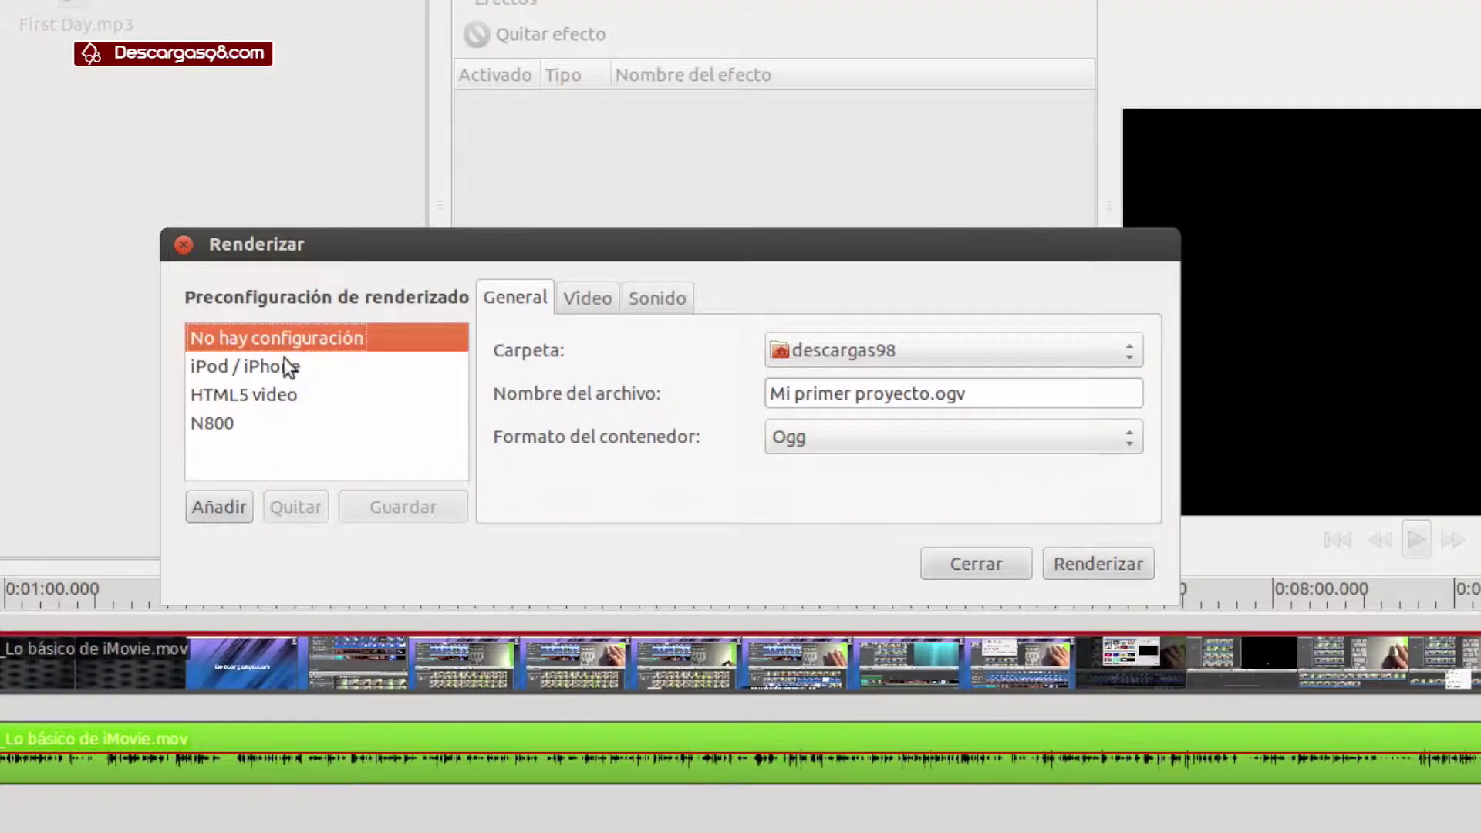
Step: Select the iPod / iPhone render preset, dismissing any error report, and set the output folder to Escritorio
{"action": "left_click", "coordinate": [287, 367]}
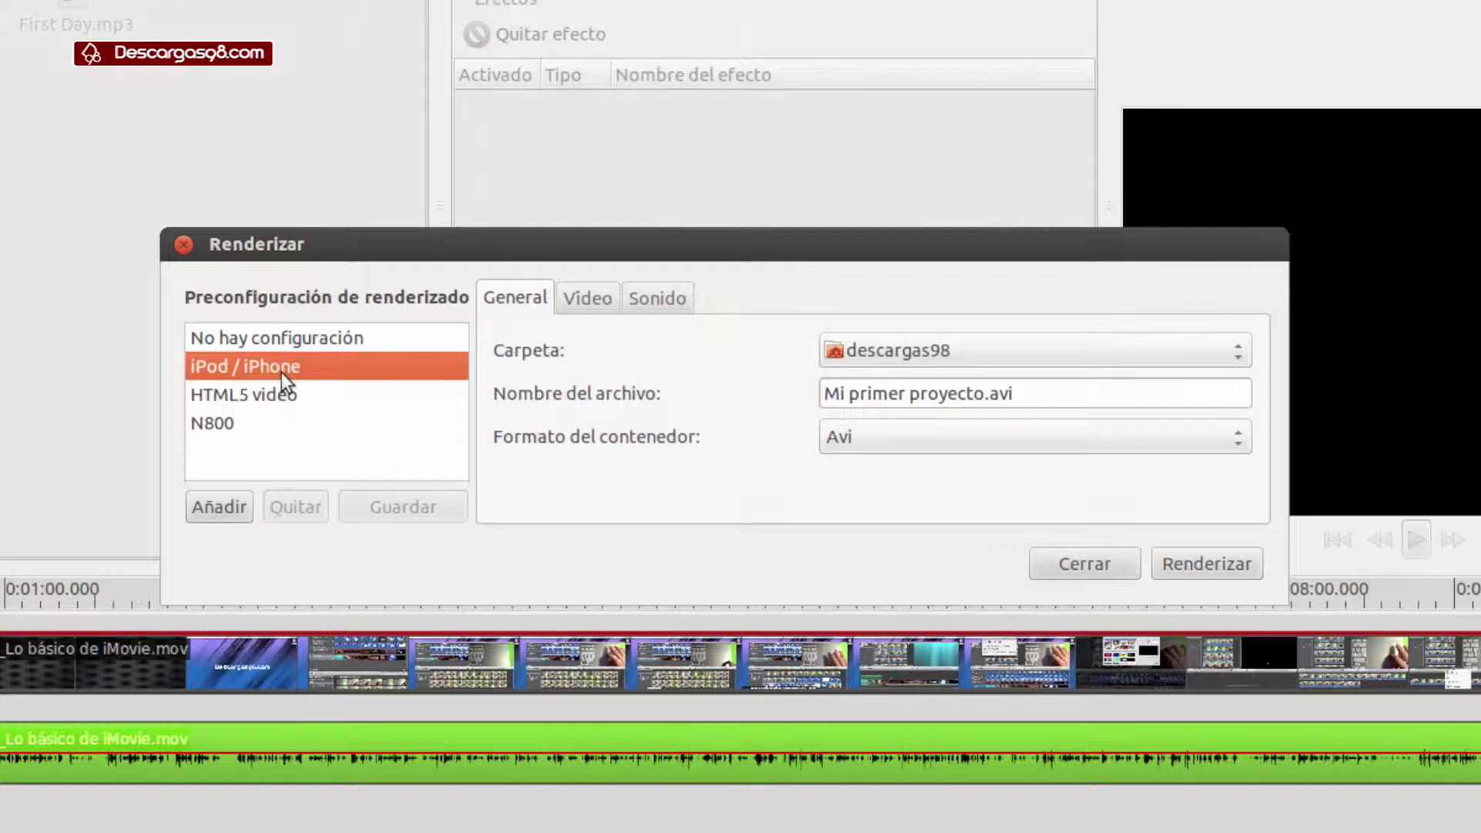
{"action": "left_click", "coordinate": [266, 395]}
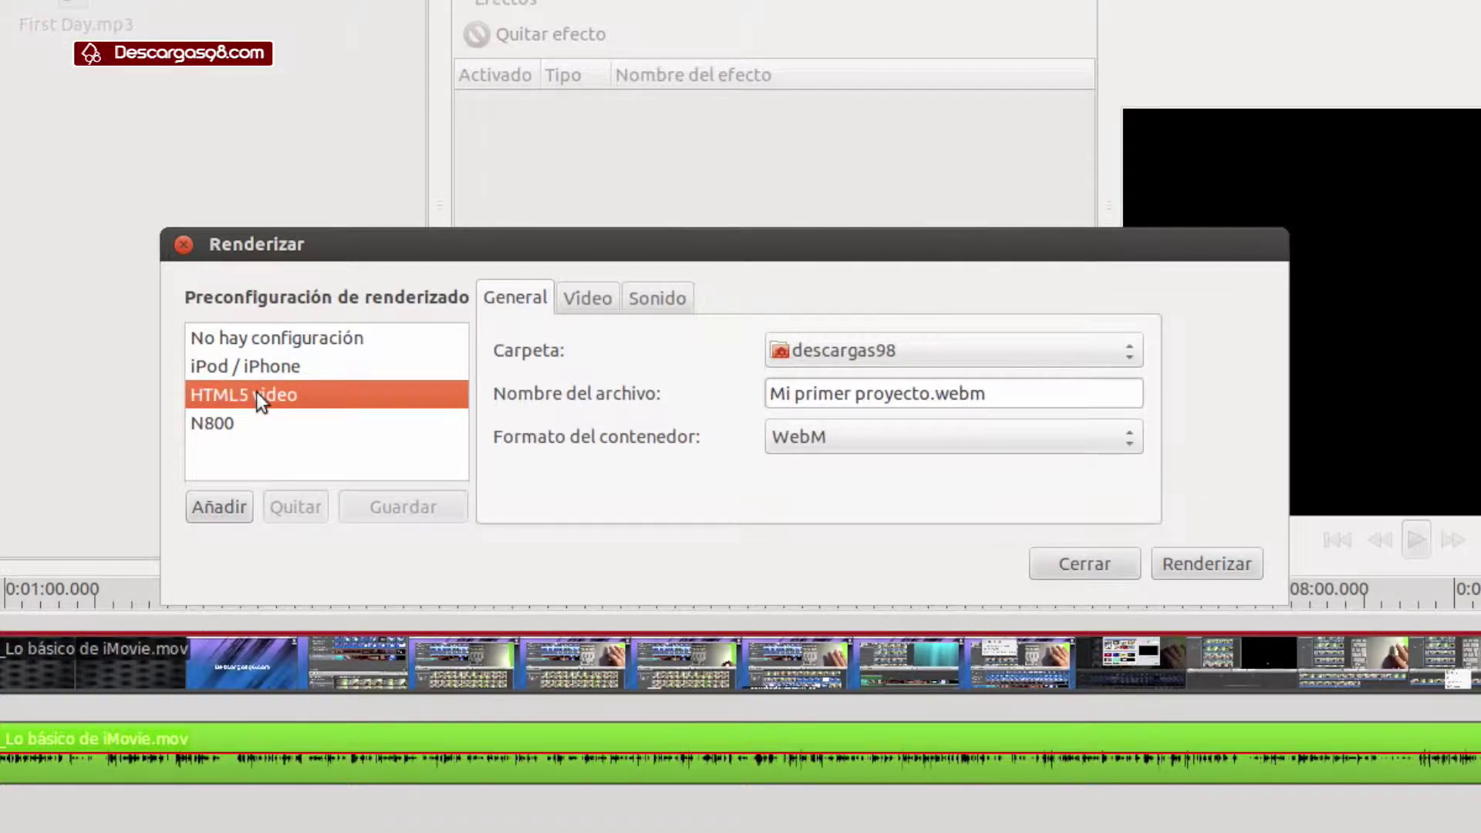
{"action": "left_click", "coordinate": [228, 421]}
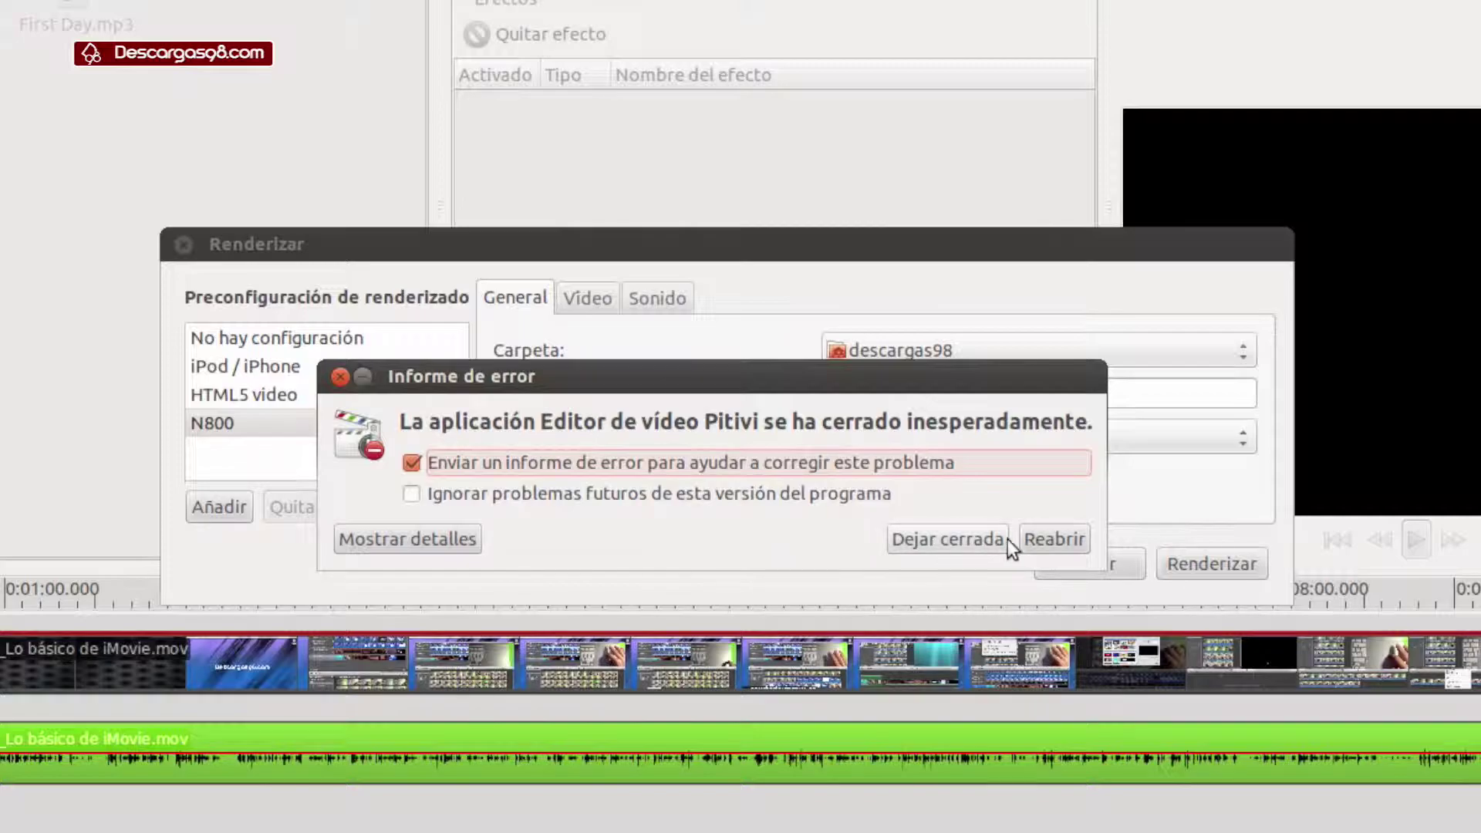
{"action": "left_click", "coordinate": [1004, 539]}
{"action": "left_click", "coordinate": [246, 359]}
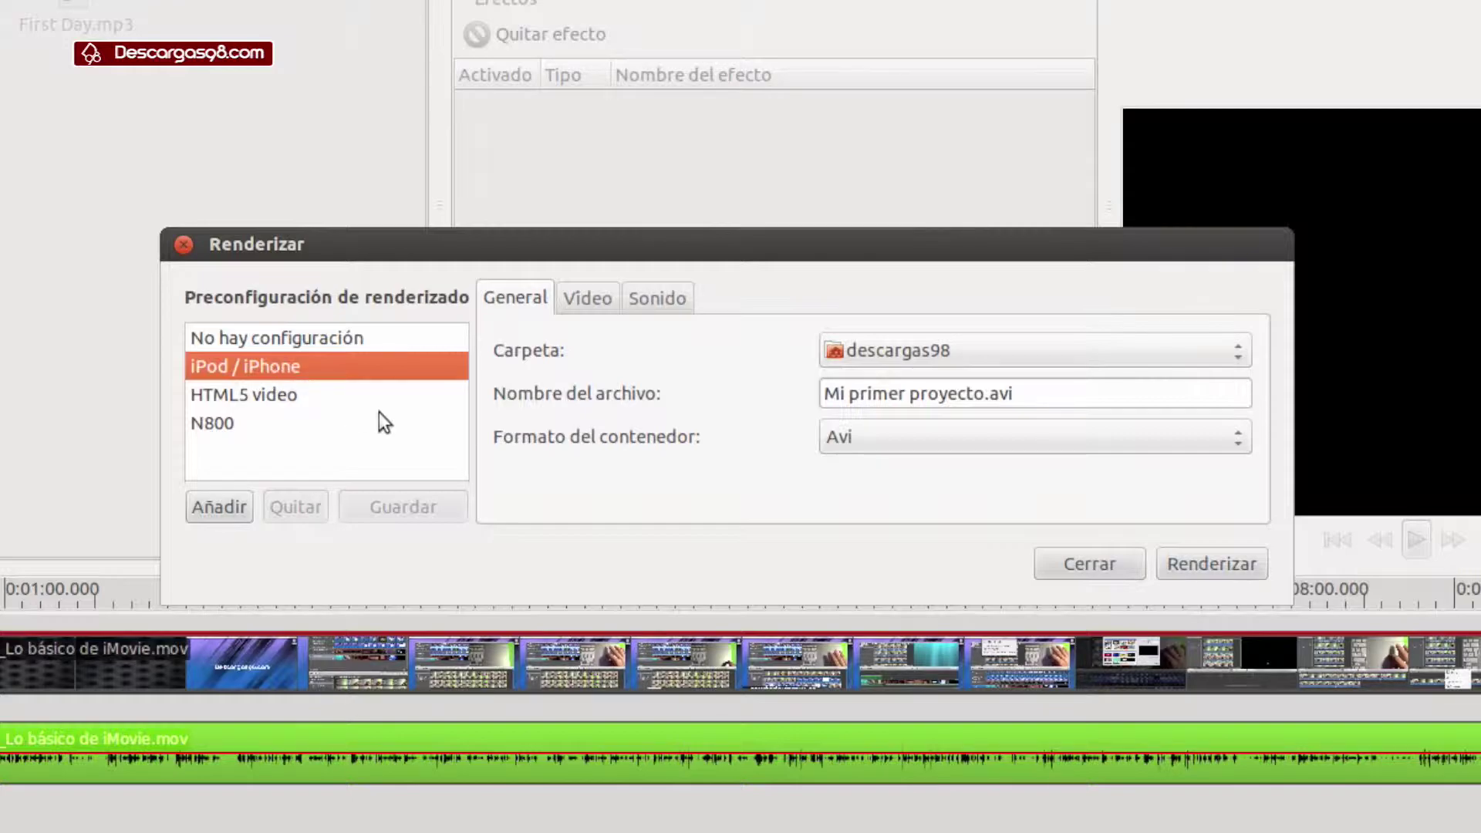
{"action": "left_click", "coordinate": [836, 357]}
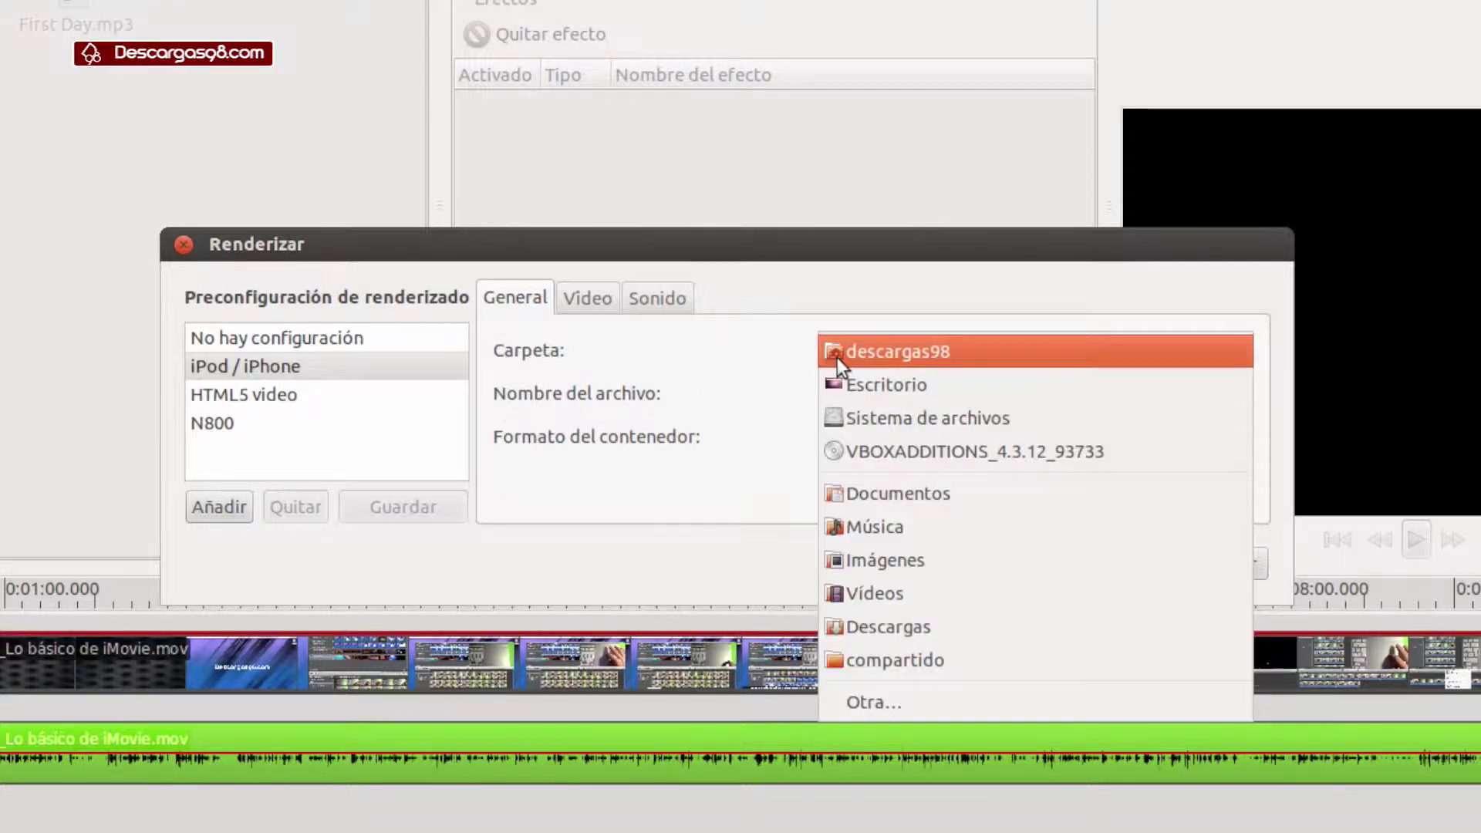
{"action": "left_click", "coordinate": [864, 385]}
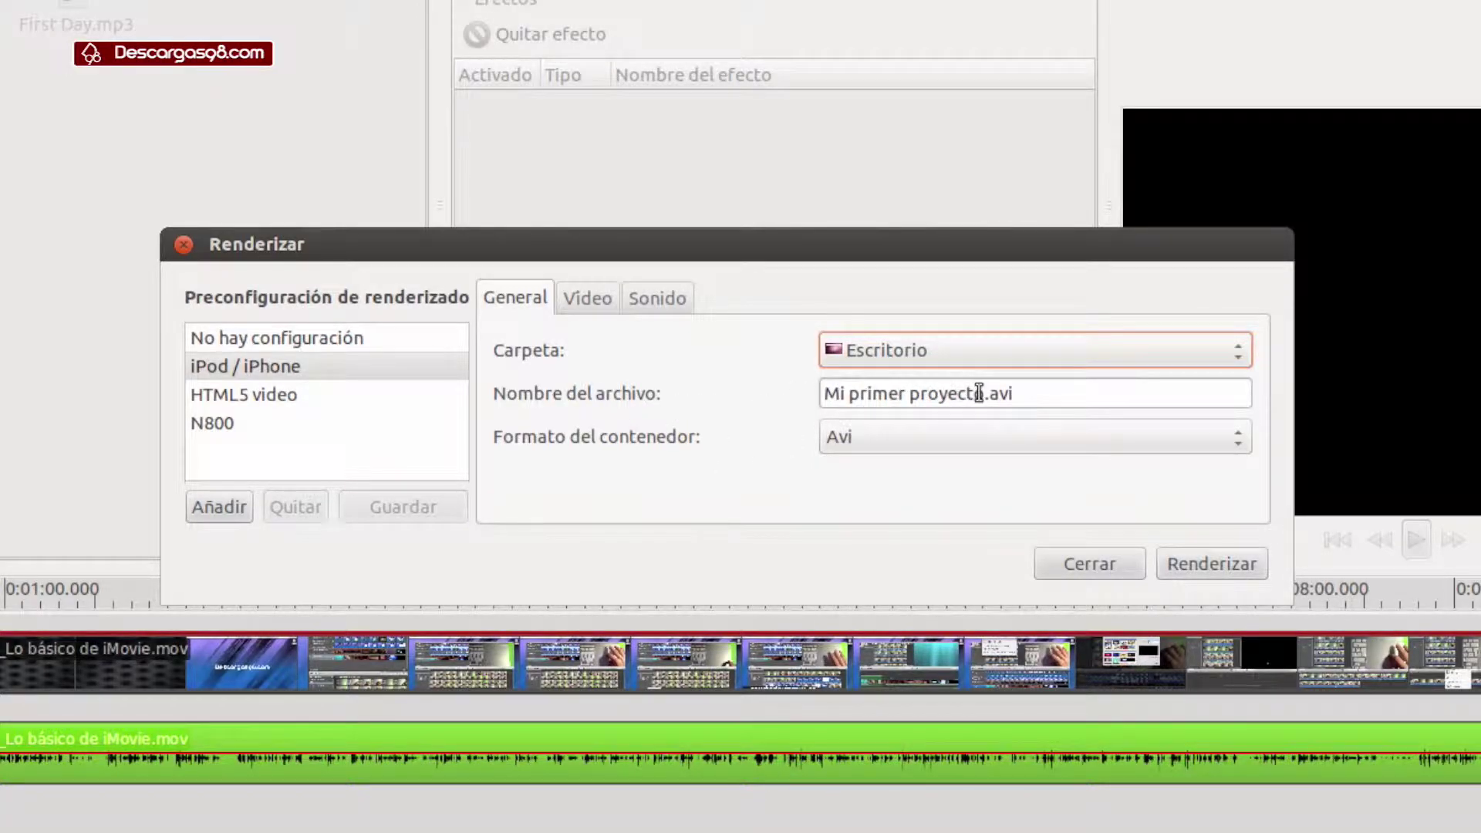
Step: Look through the container formats and try WebM for the rendered file
{"action": "left_click", "coordinate": [841, 437]}
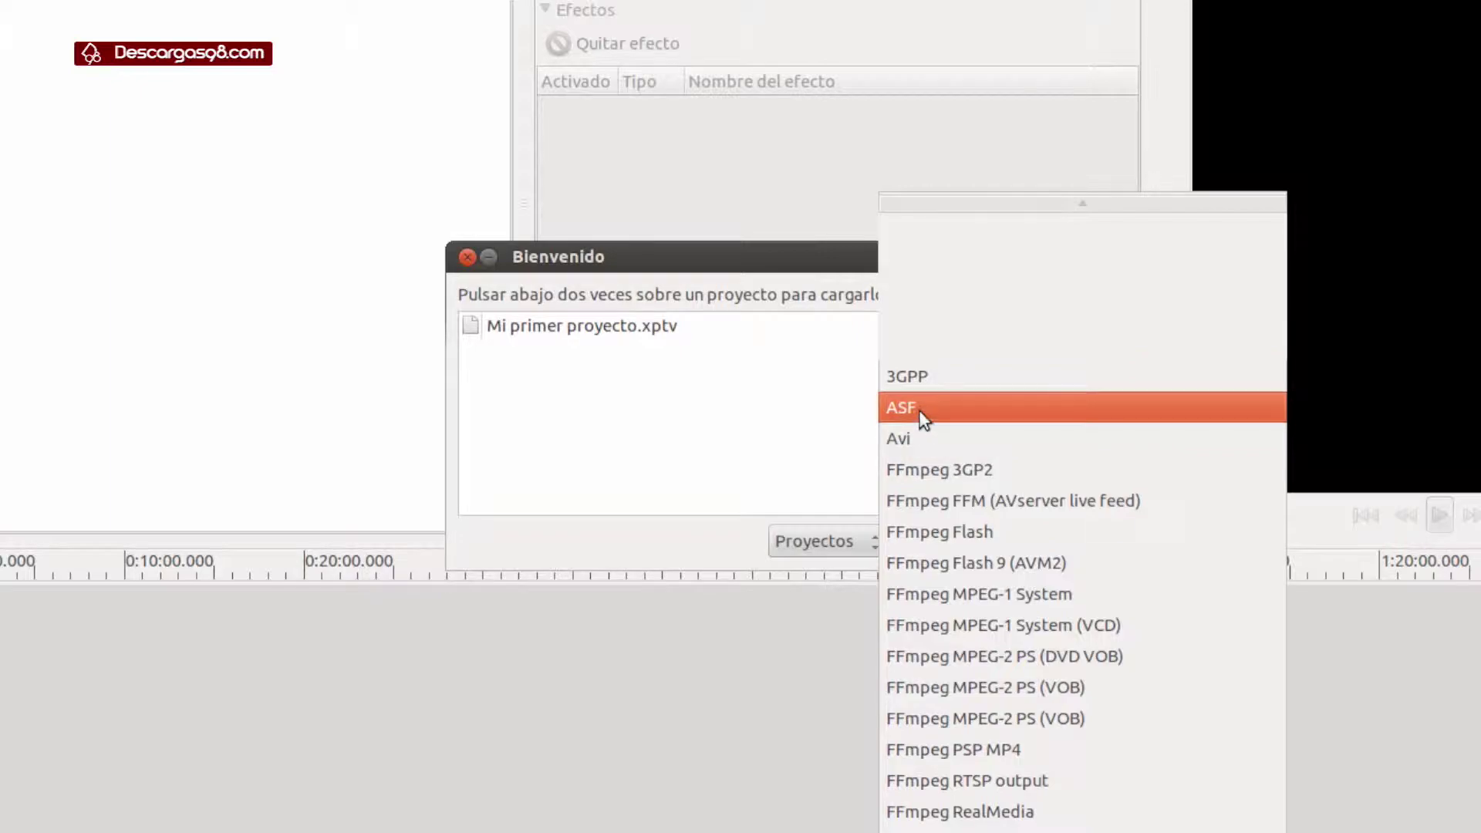
{"action": "scroll", "coordinate": [953, 543], "scroll_direction": "down", "scroll_amount": 4}
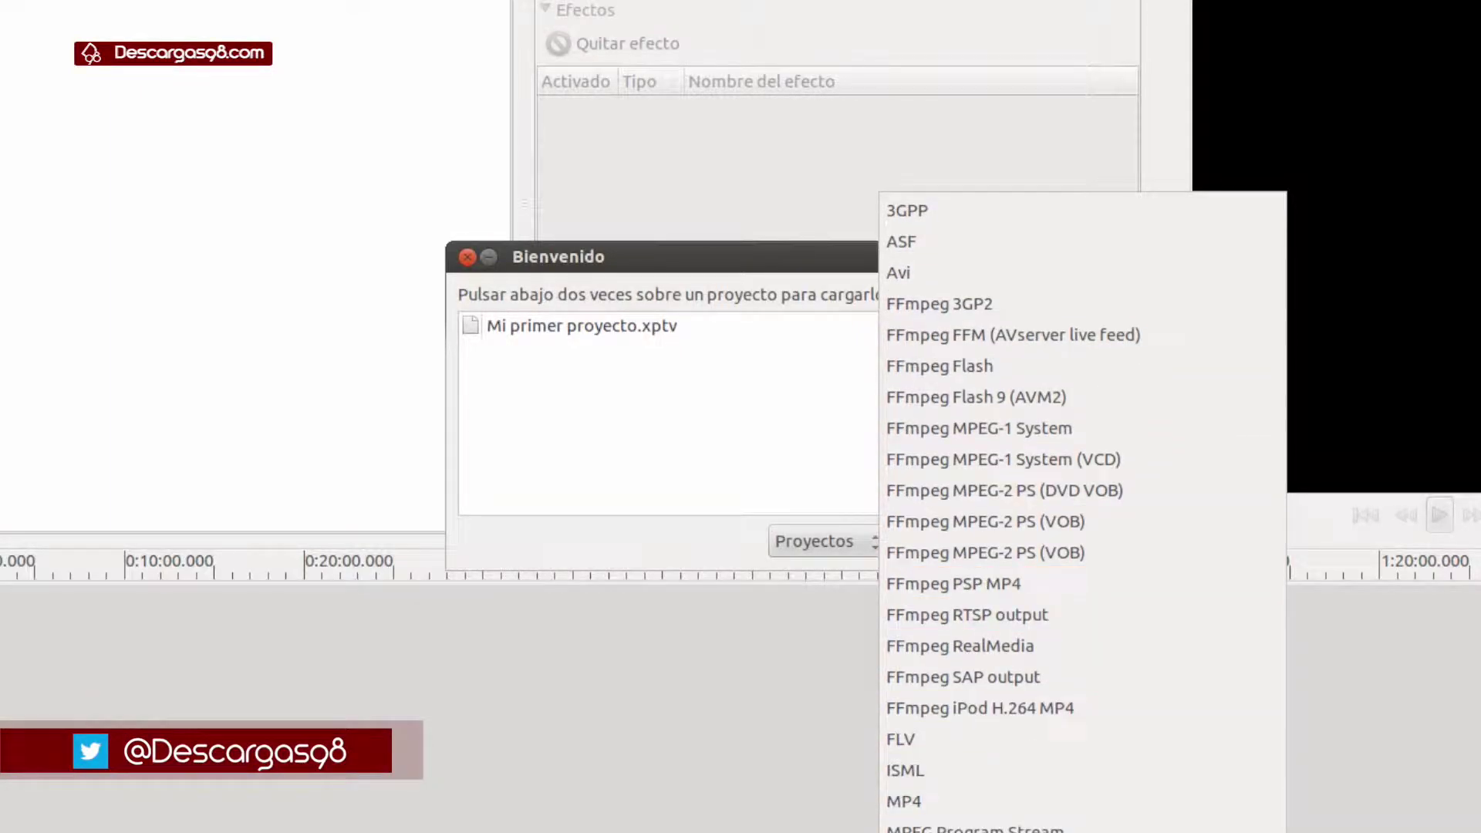
{"action": "key", "text": "Escape"}
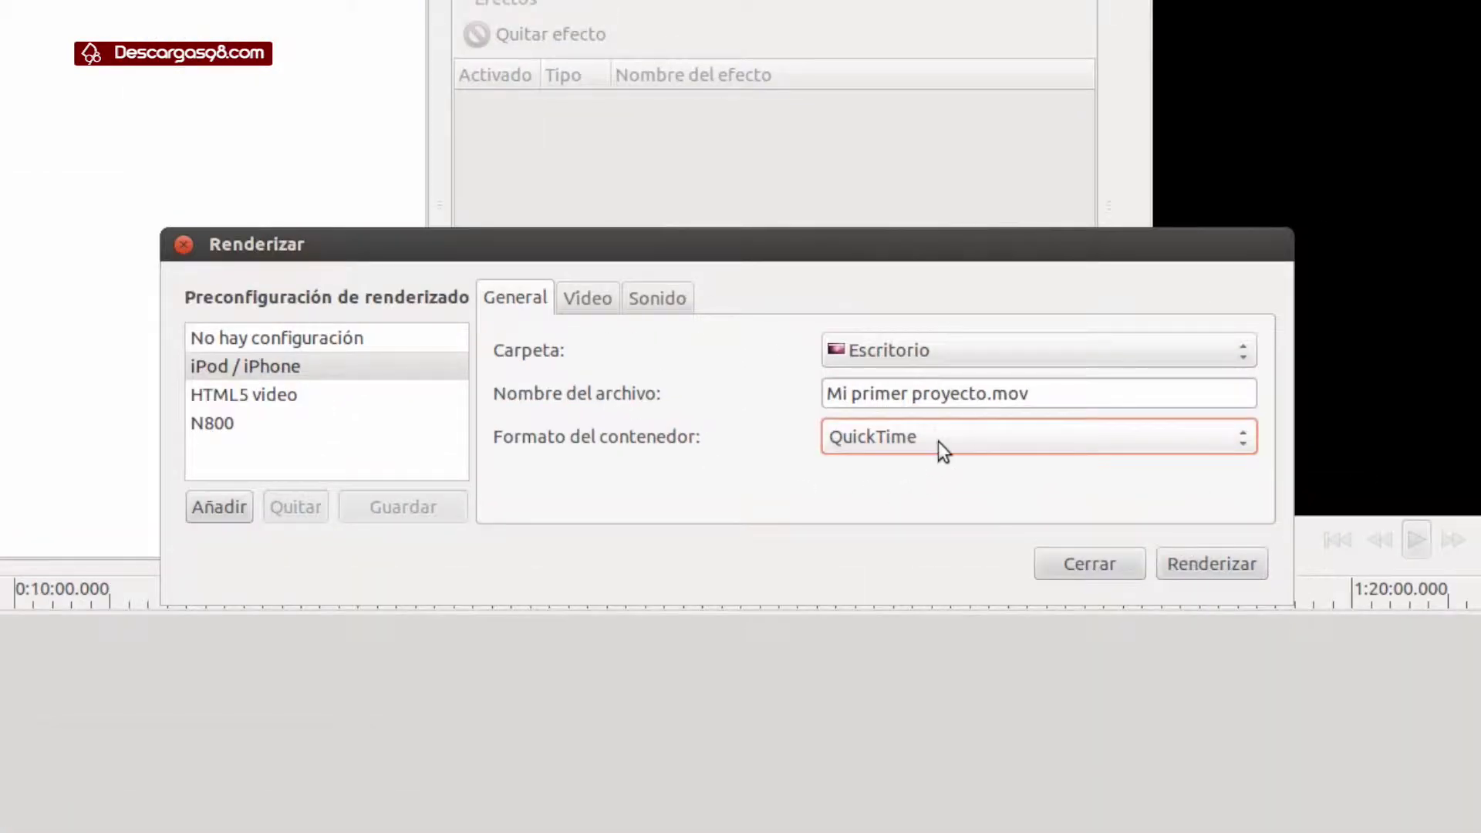
{"action": "left_click", "coordinate": [1450, 154]}
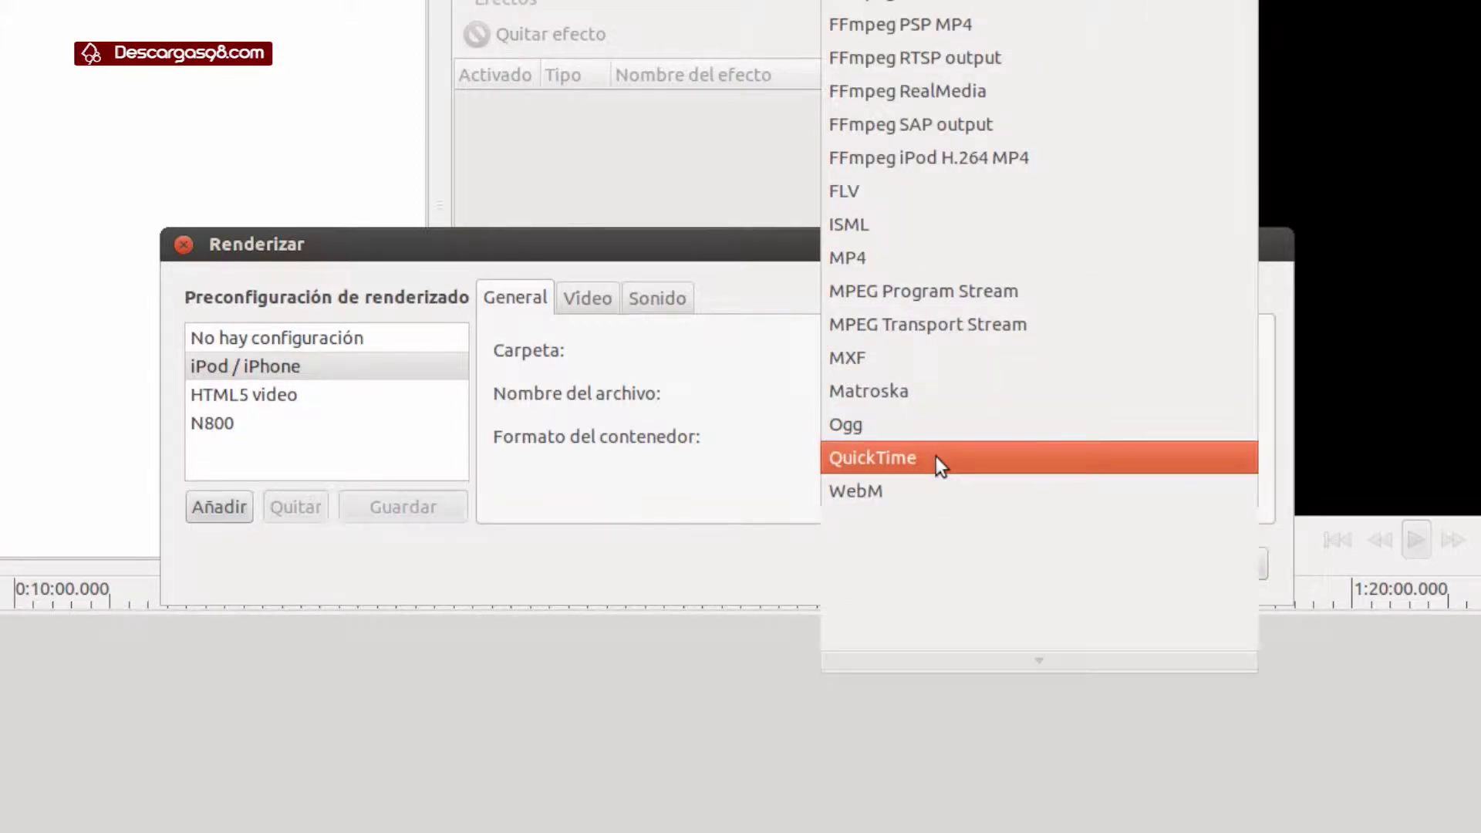
{"action": "left_click", "coordinate": [913, 492]}
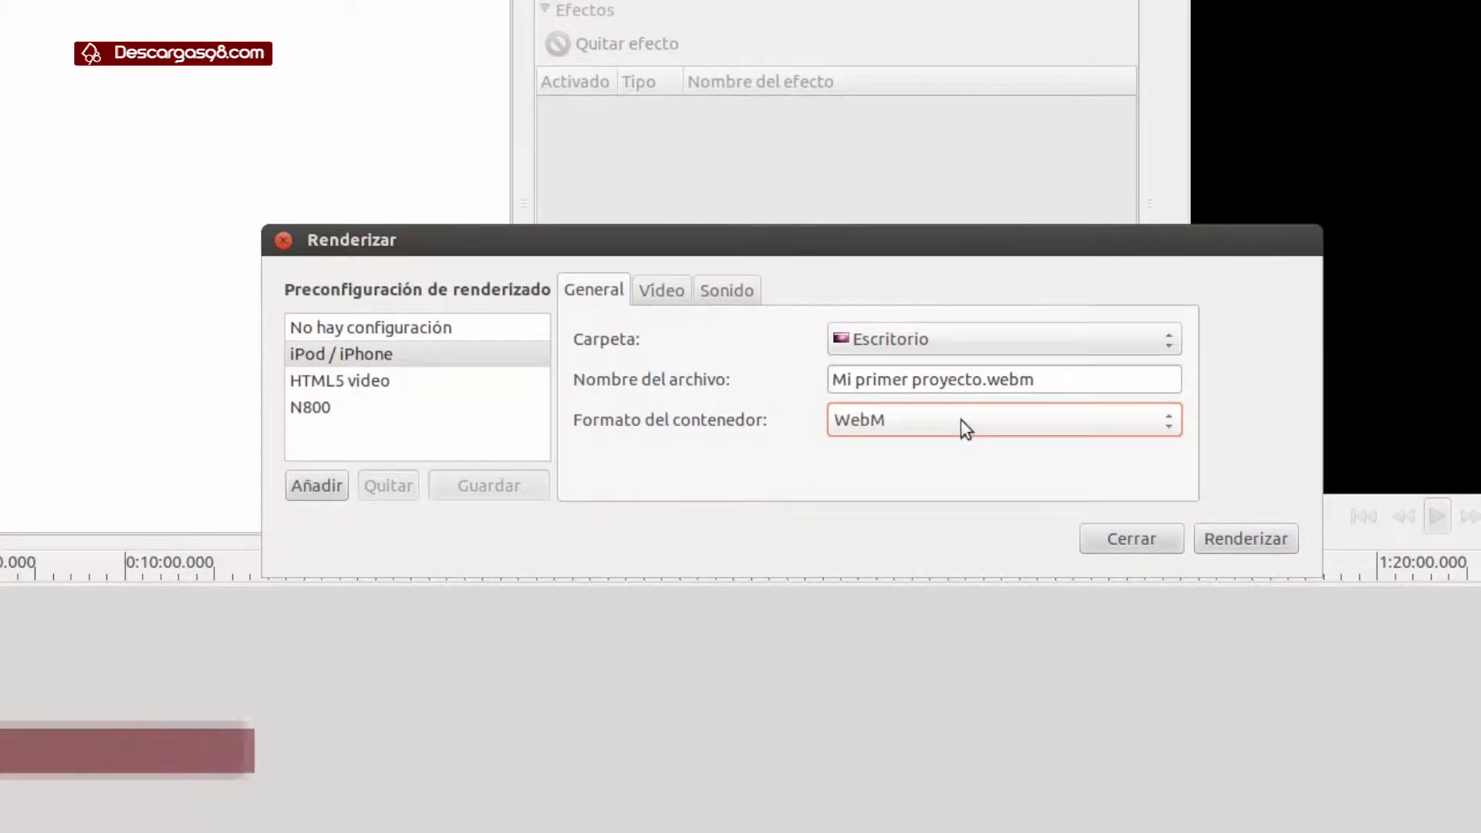
Step: Set the container format of the rendered file to MP4
{"action": "left_click", "coordinate": [960, 419]}
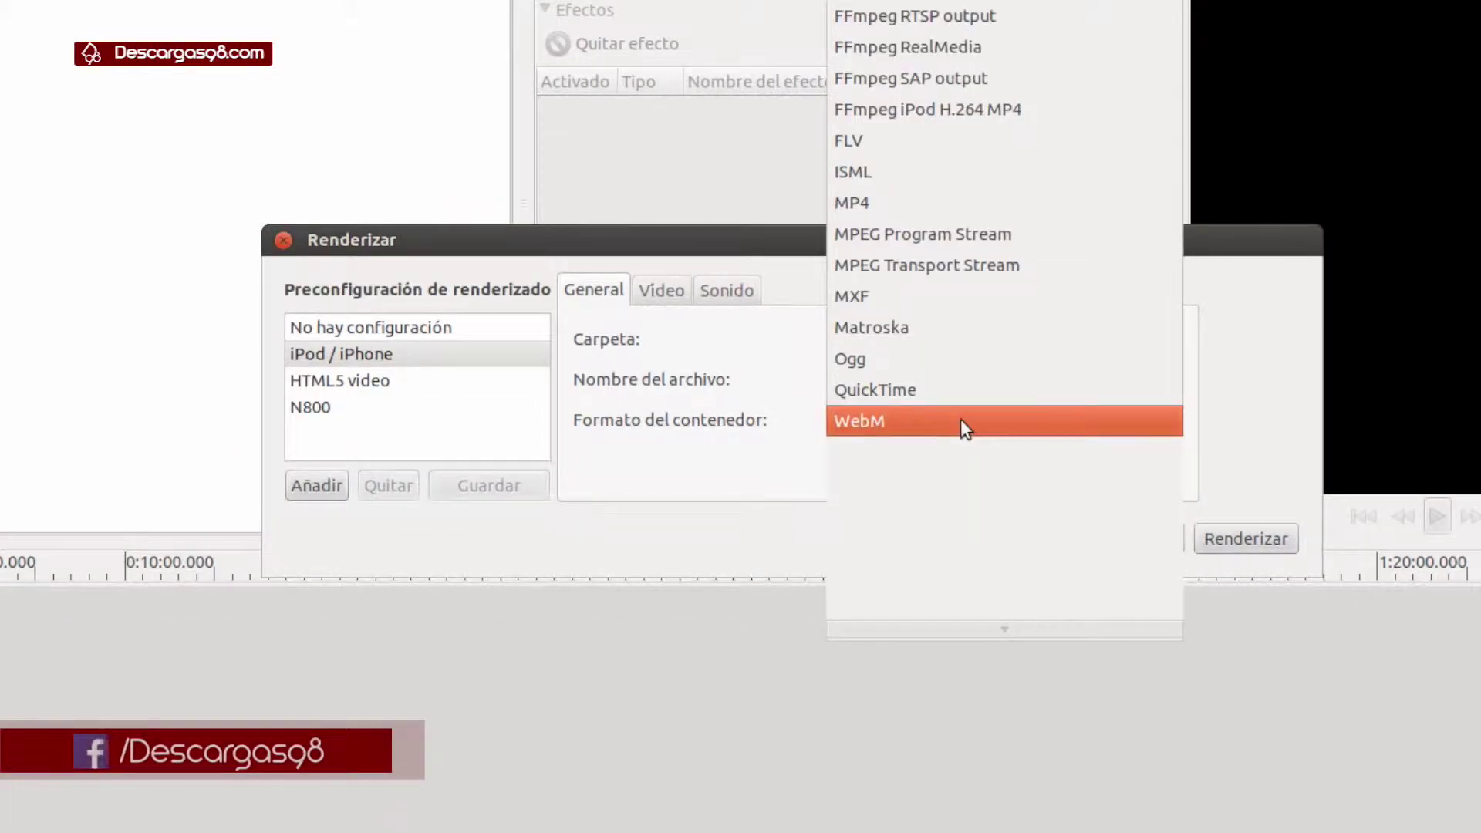
{"action": "left_click", "coordinate": [931, 387]}
{"action": "left_click", "coordinate": [918, 420]}
{"action": "scroll", "coordinate": [959, 322], "scroll_direction": "up", "scroll_amount": 3}
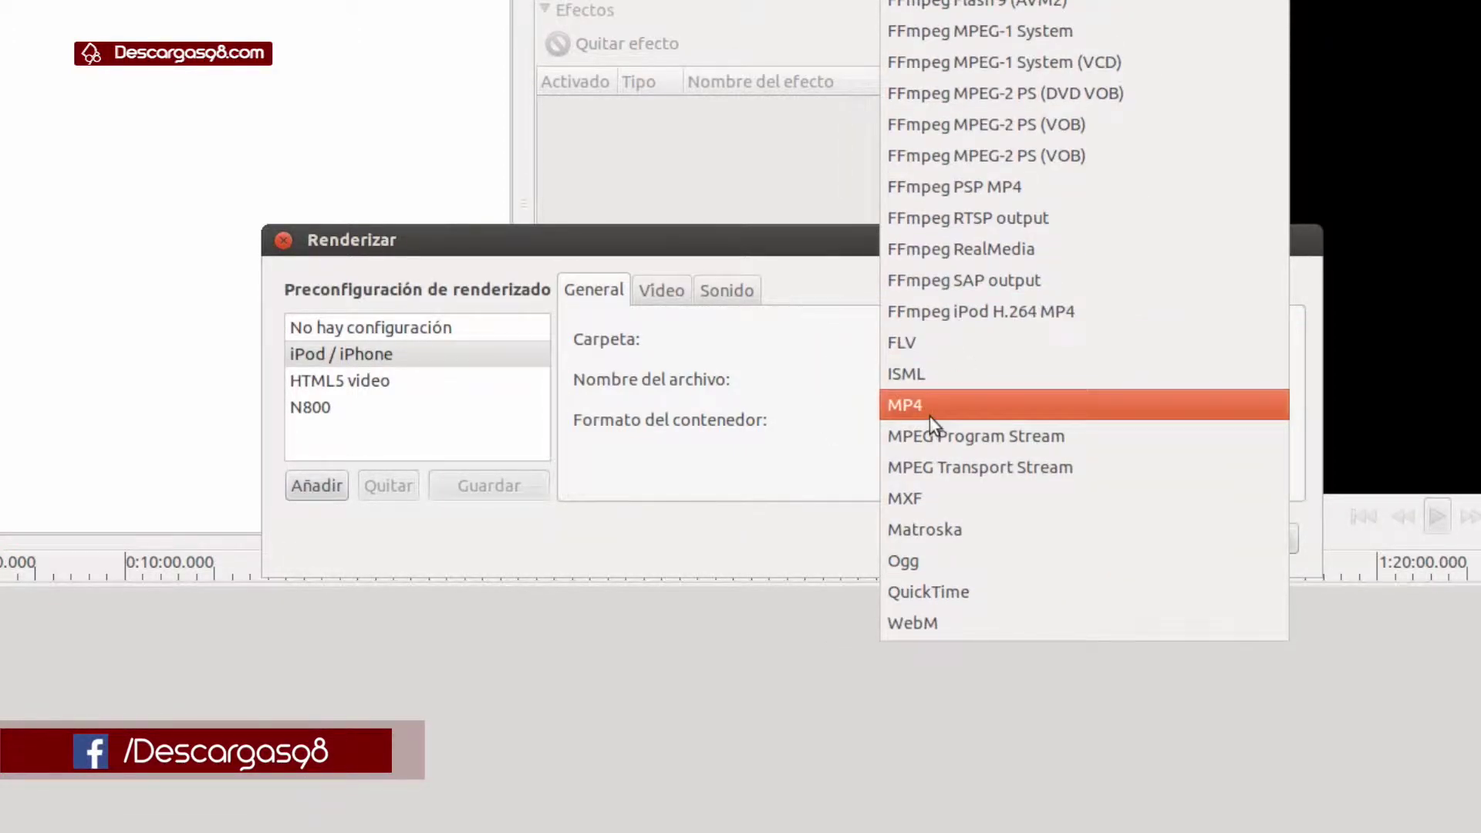
{"action": "left_click", "coordinate": [928, 415]}
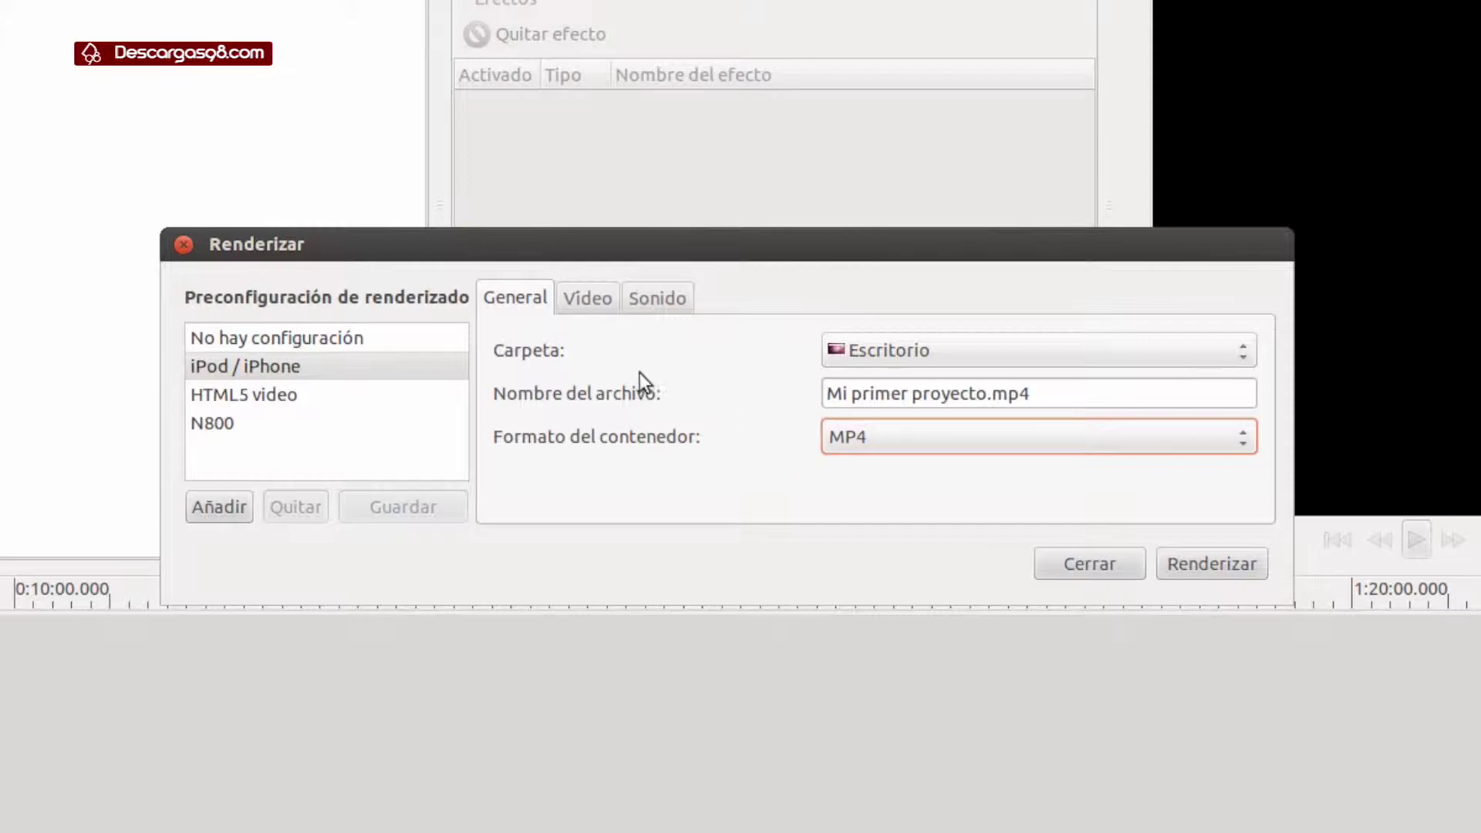
Step: Try lowering and raising the render's video scale, ending back at 100
{"action": "left_click", "coordinate": [596, 302]}
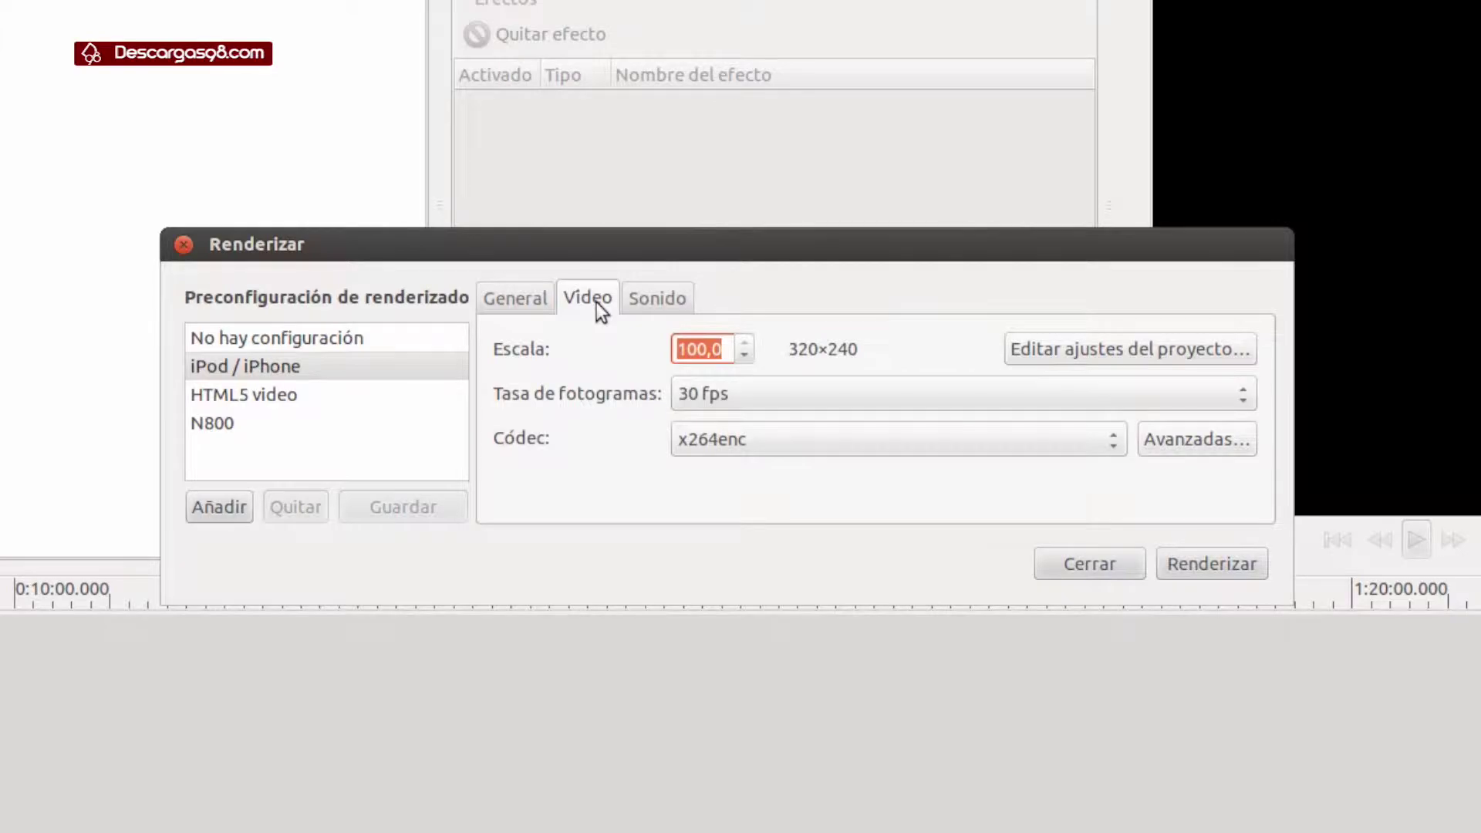
{"action": "left_click", "coordinate": [743, 355]}
{"action": "left_click", "coordinate": [746, 345]}
{"action": "left_click", "coordinate": [745, 355]}
{"action": "left_click", "coordinate": [745, 354]}
{"action": "left_click", "coordinate": [746, 344]}
{"action": "left_click", "coordinate": [745, 344]}
Step: Review the project's video, sound and information settings and accept them with 1440×1080 pixels at 29.97 fps
{"action": "left_click", "coordinate": [1080, 348]}
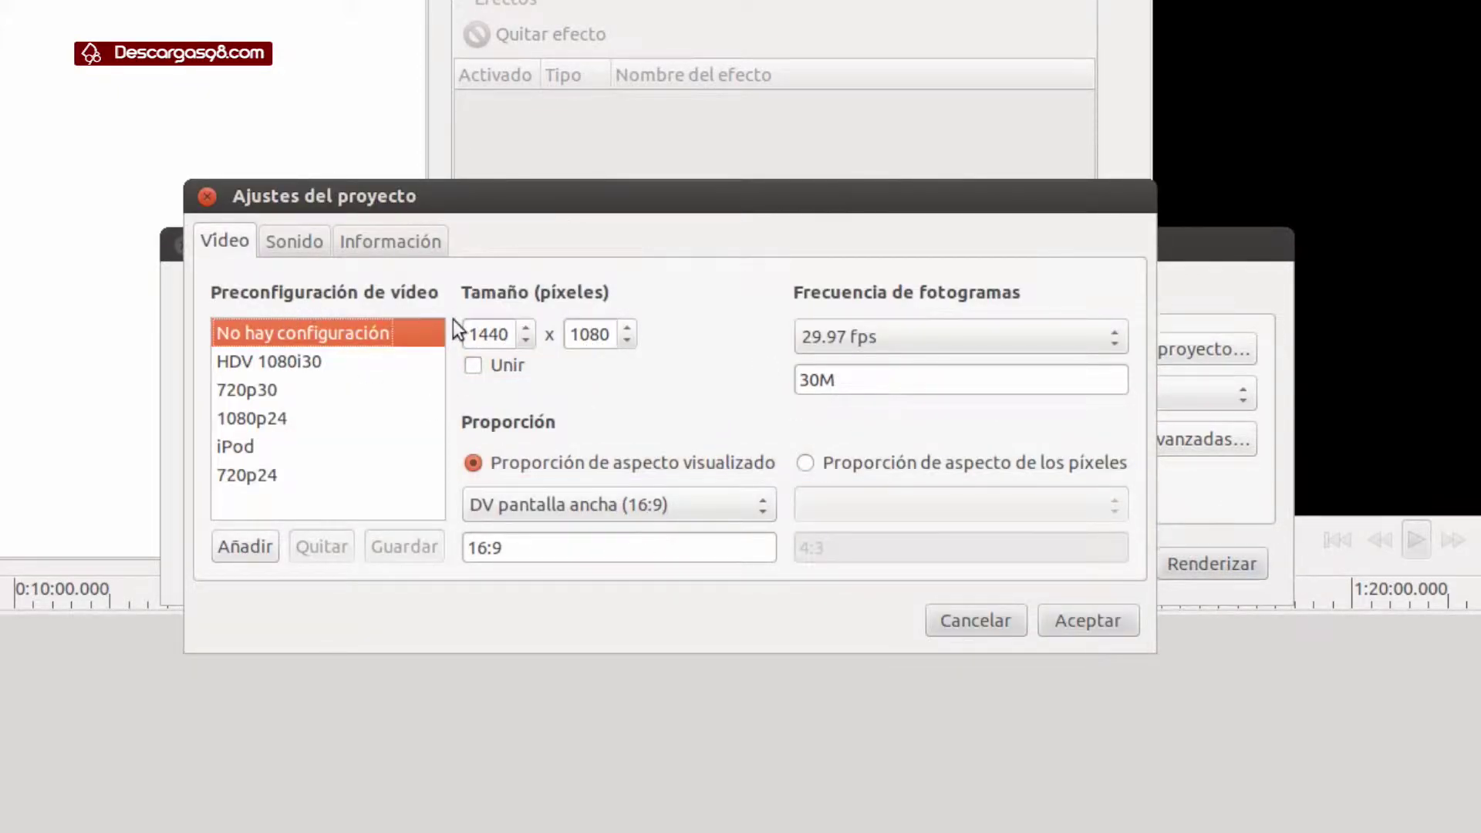
{"action": "left_click", "coordinate": [297, 247]}
{"action": "left_click", "coordinate": [415, 243]}
{"action": "left_click", "coordinate": [302, 240]}
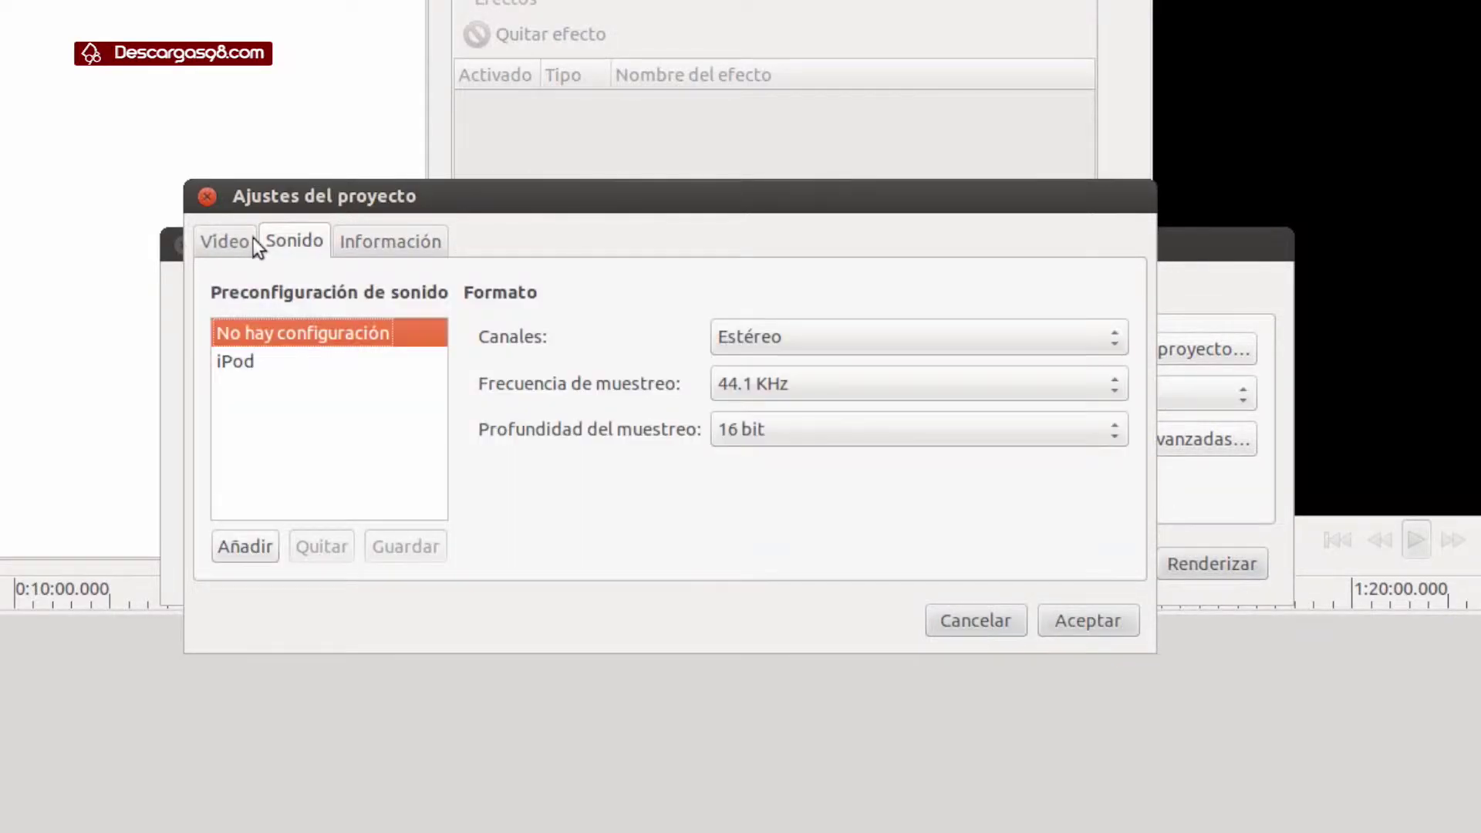
{"action": "left_click", "coordinate": [231, 241]}
{"action": "key", "text": "Escape"}
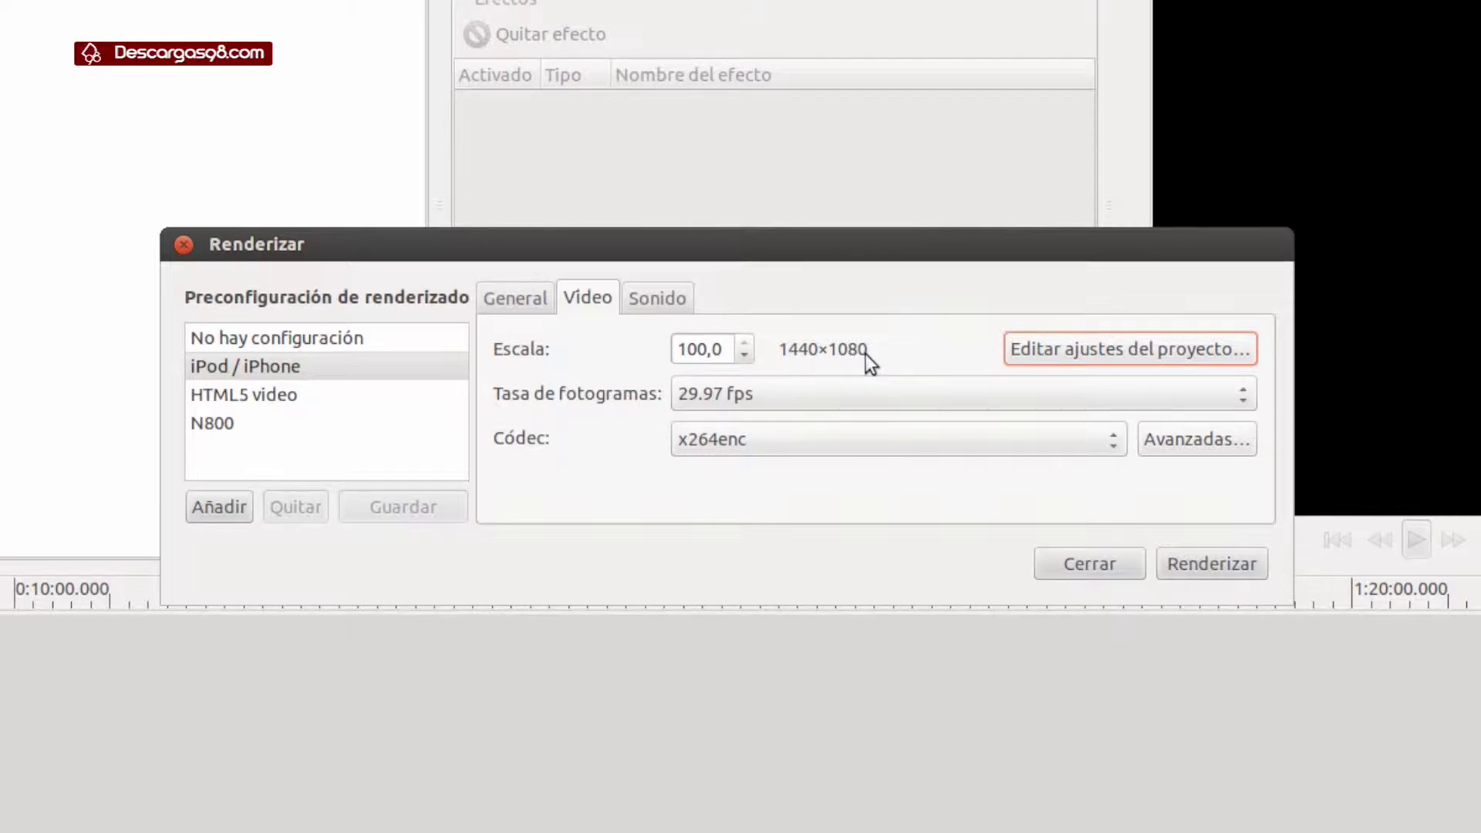
{"action": "left_click", "coordinate": [1119, 355]}
{"action": "left_click", "coordinate": [1056, 613]}
Step: Choose 29.97 fps as the render's frame rate and x264enc as its video codec
{"action": "left_click", "coordinate": [680, 394]}
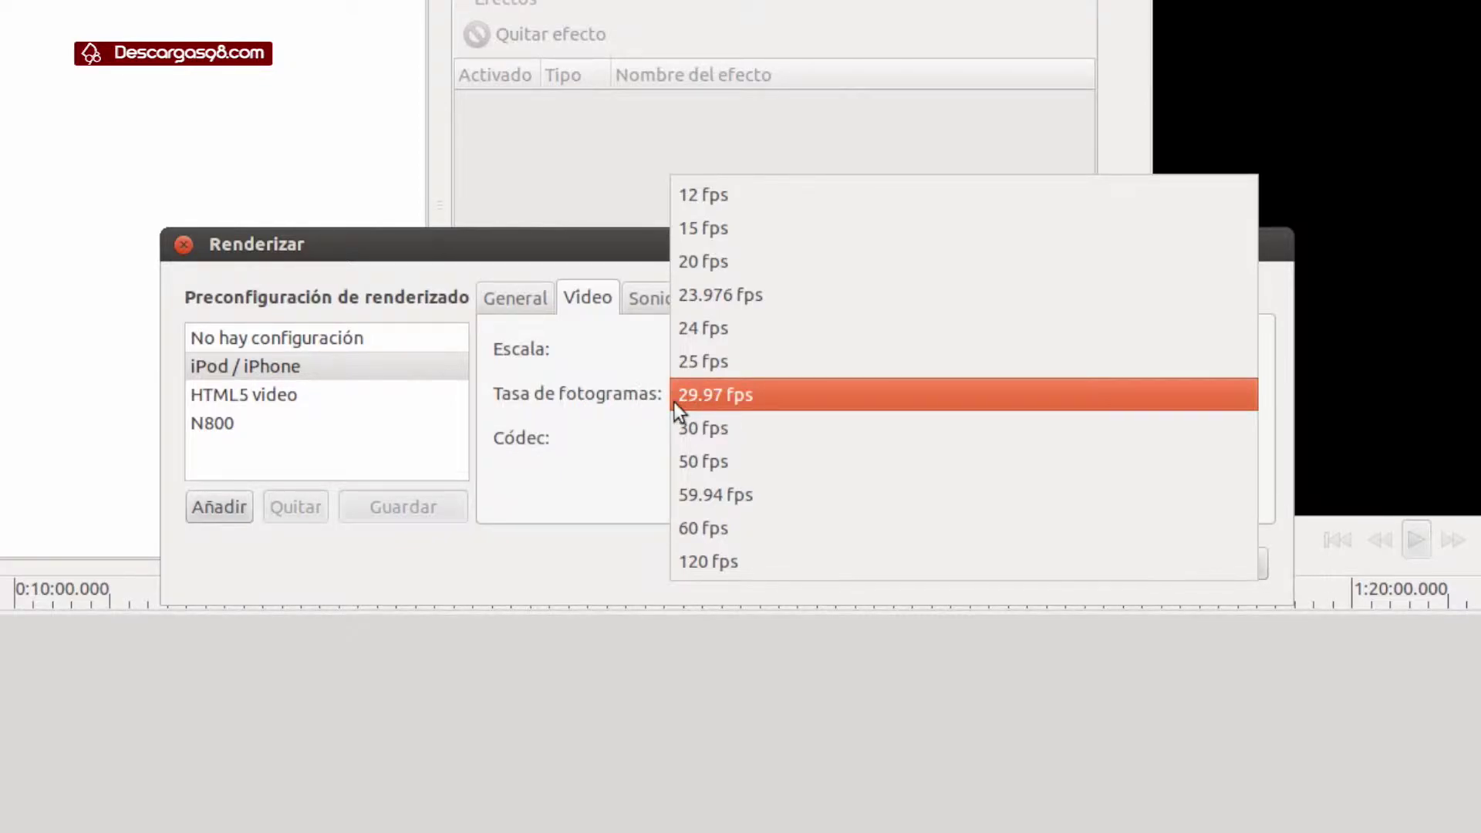
{"action": "left_click", "coordinate": [679, 396]}
{"action": "left_click", "coordinate": [767, 447]}
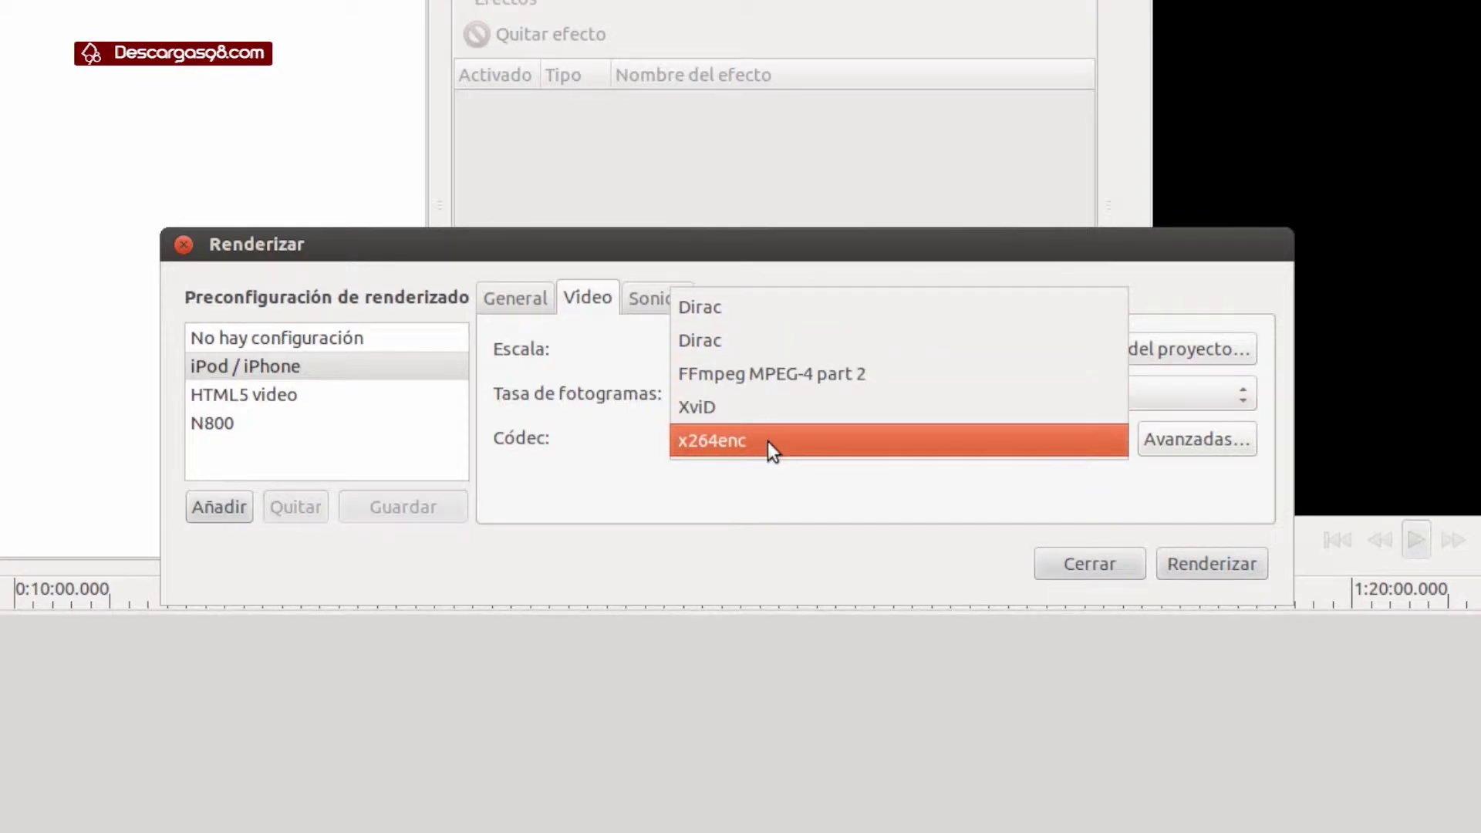
{"action": "left_click", "coordinate": [767, 441]}
Step: Examine the advanced properties of the x264enc video codec and the list of alternative codecs
{"action": "left_click", "coordinate": [1155, 435]}
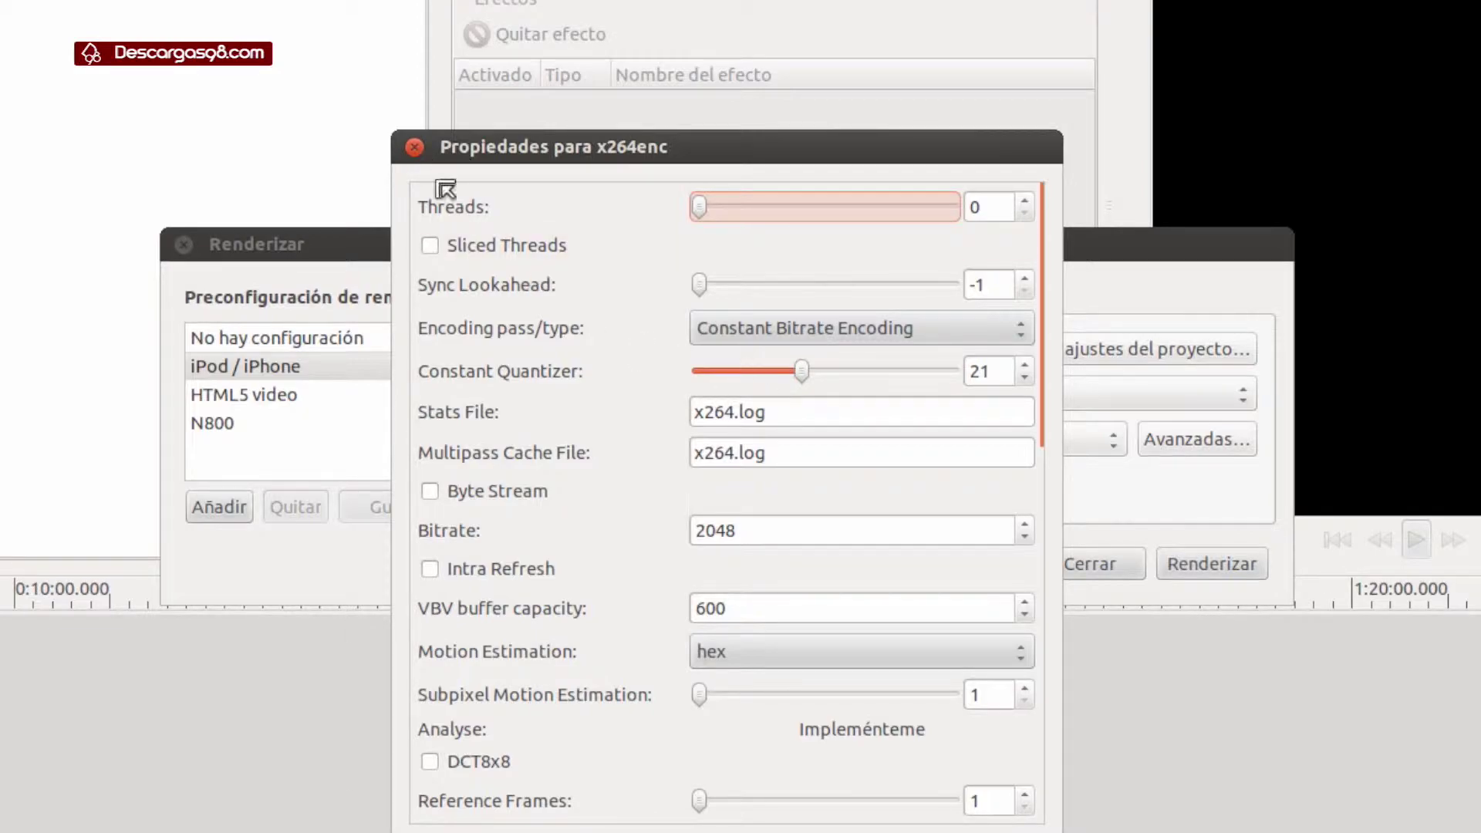
{"action": "left_click", "coordinate": [421, 150]}
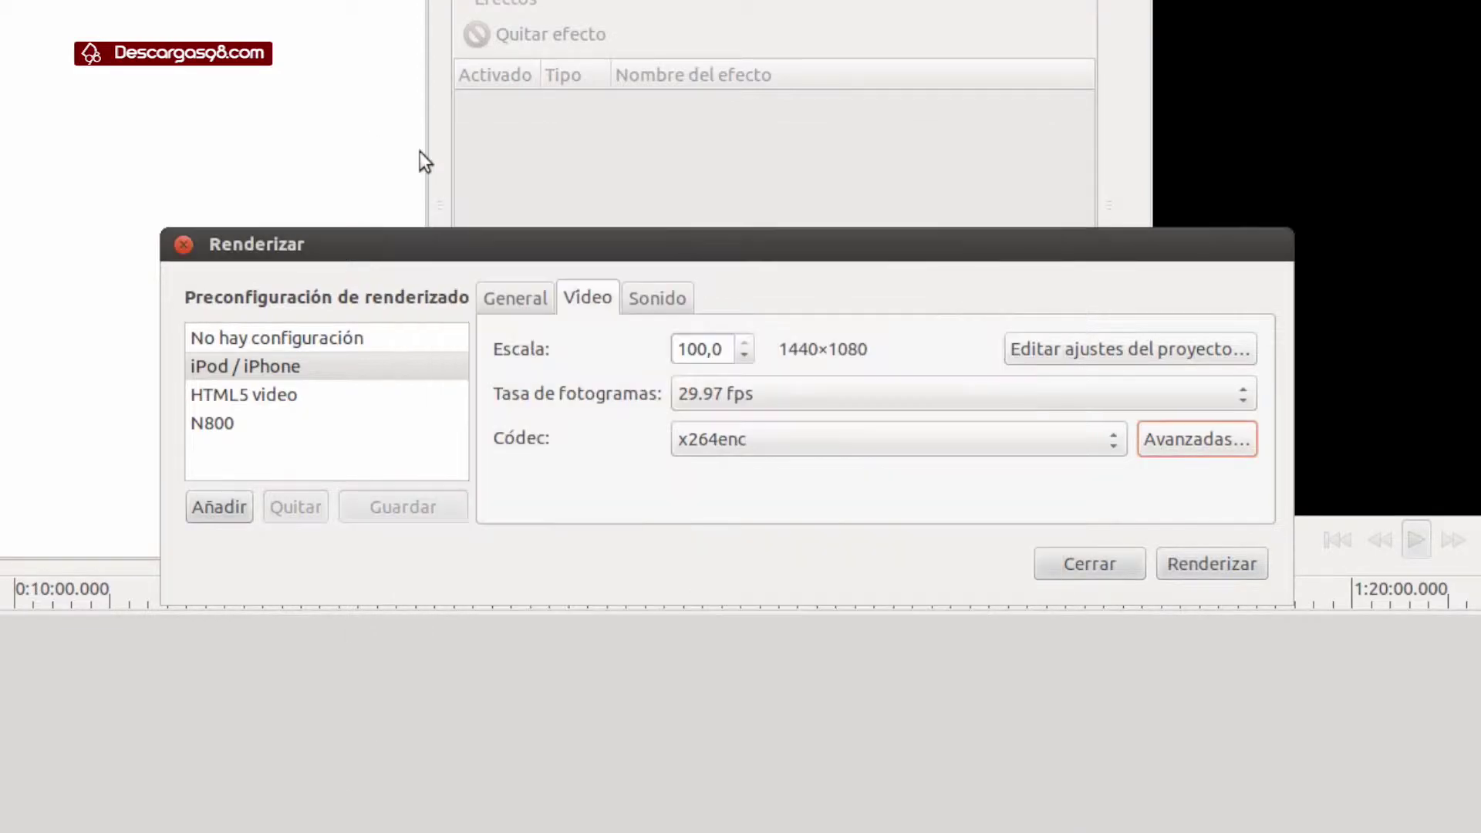
{"action": "left_click", "coordinate": [678, 436]}
{"action": "left_click", "coordinate": [627, 428]}
Step: Examine the available channel counts, sample rates and sample depths for the render's sound
{"action": "left_click", "coordinate": [651, 300]}
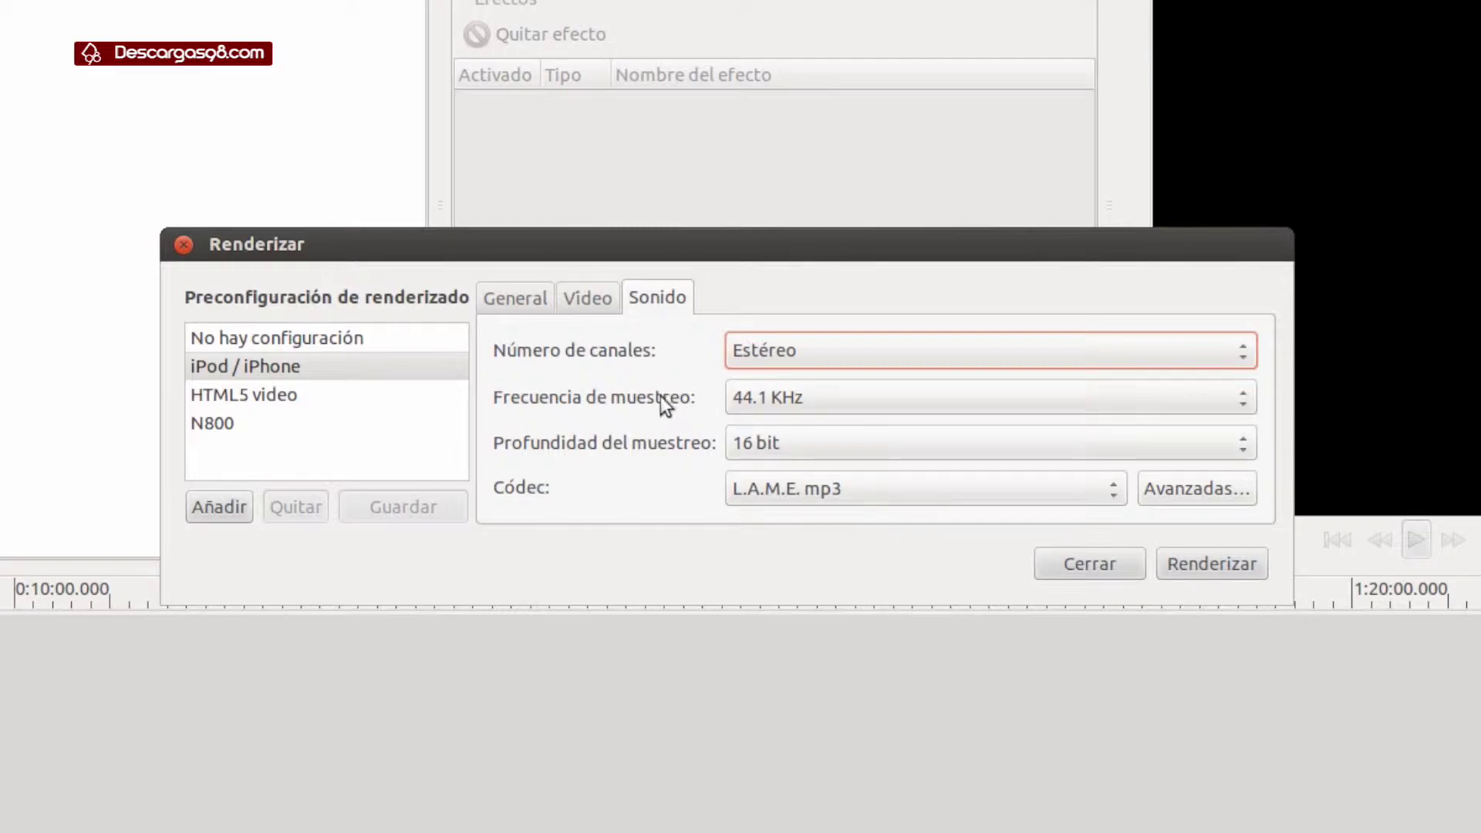
{"action": "left_click", "coordinate": [788, 358]}
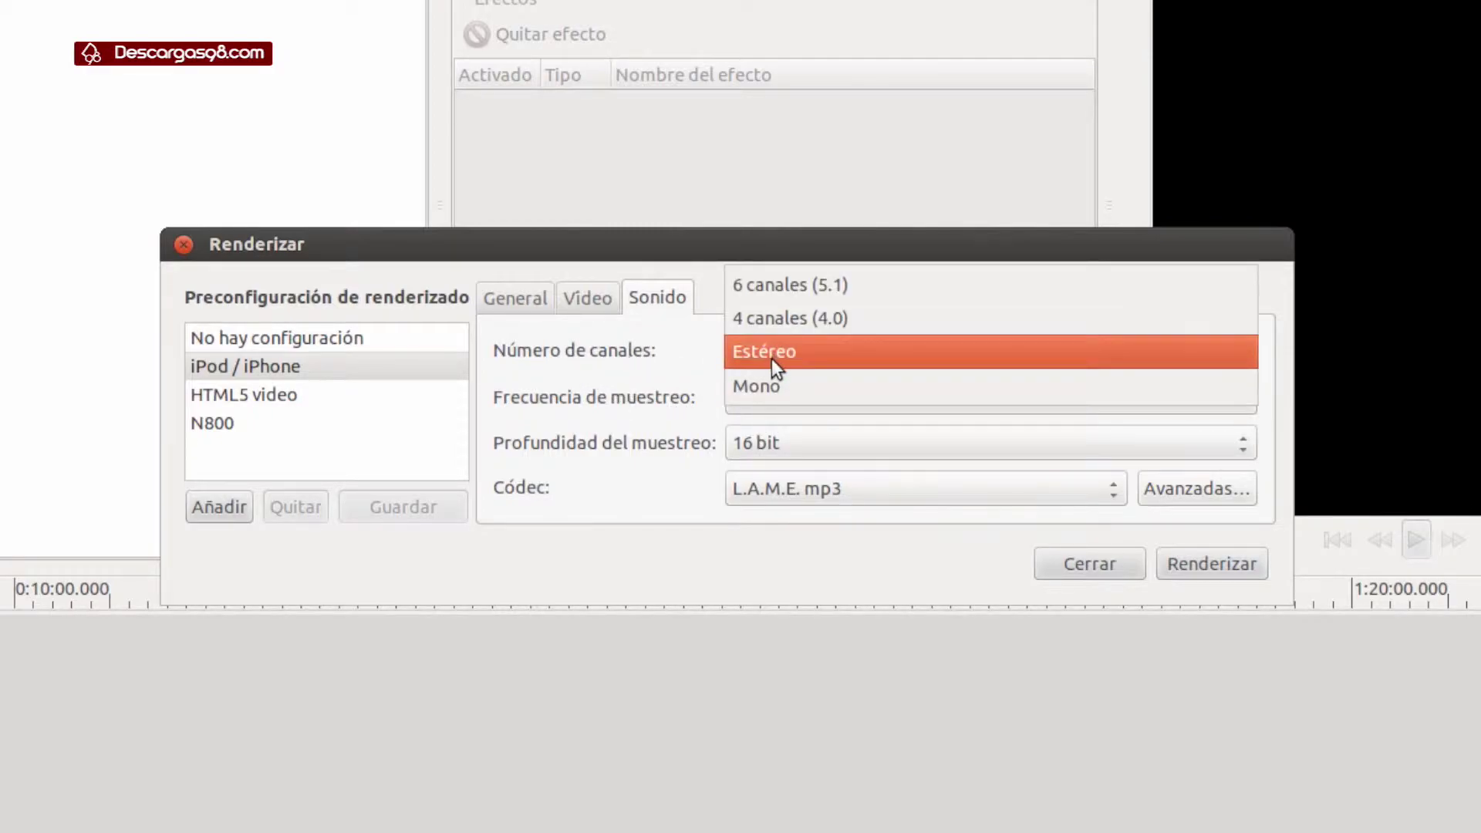
{"action": "left_click", "coordinate": [623, 376]}
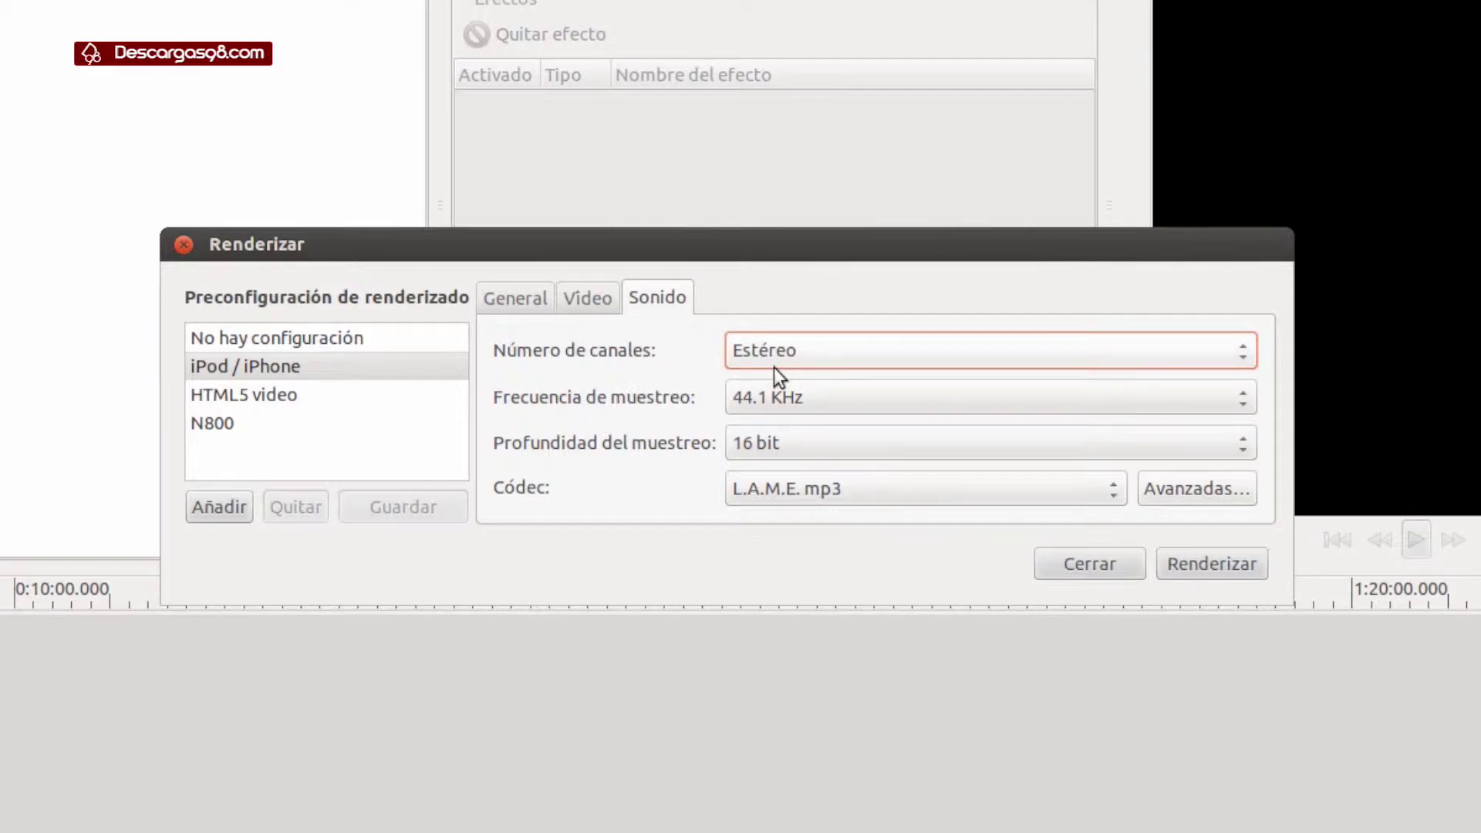
{"action": "left_click", "coordinate": [798, 397]}
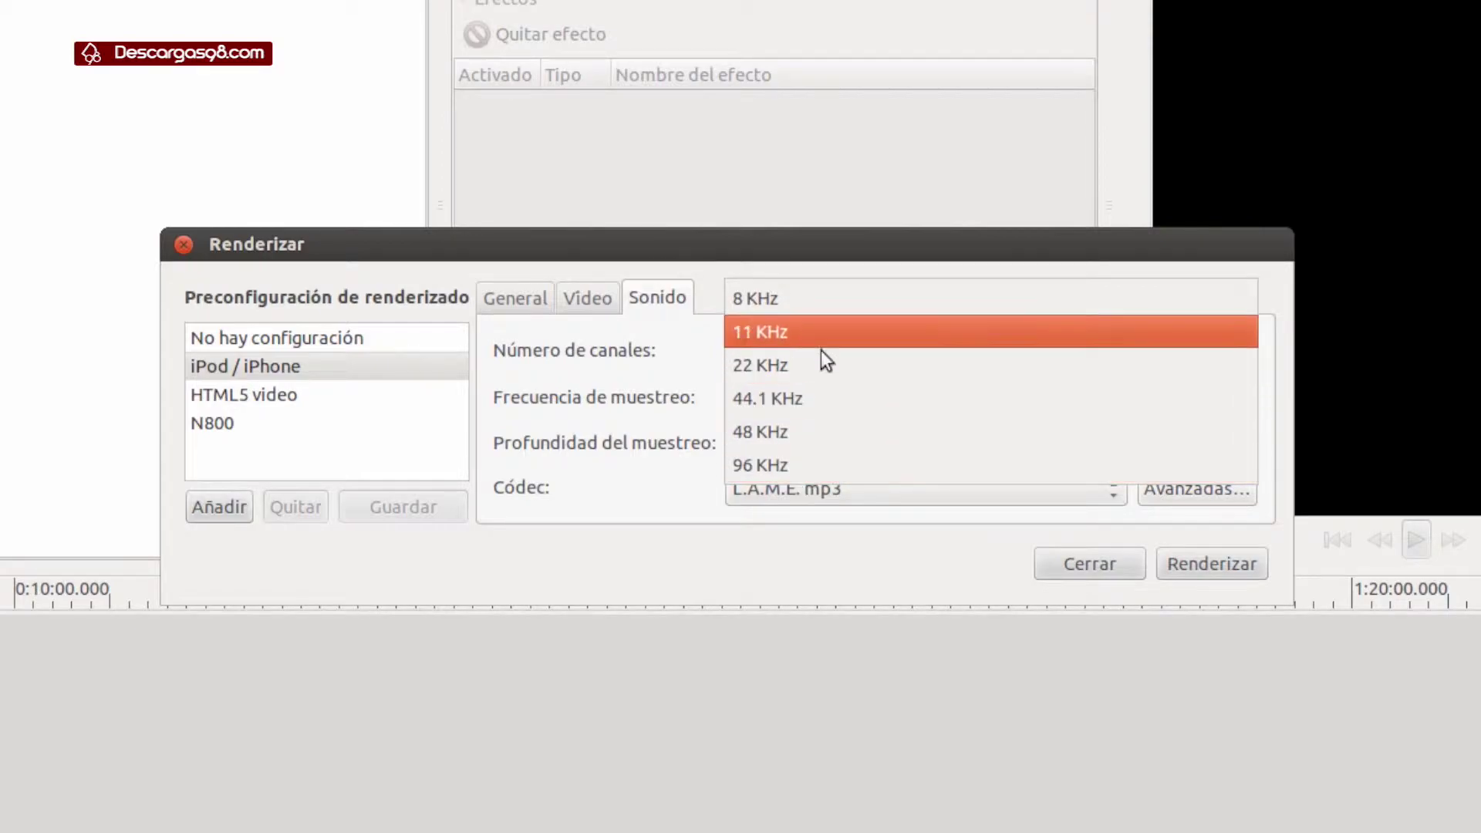
{"action": "left_click", "coordinate": [671, 382]}
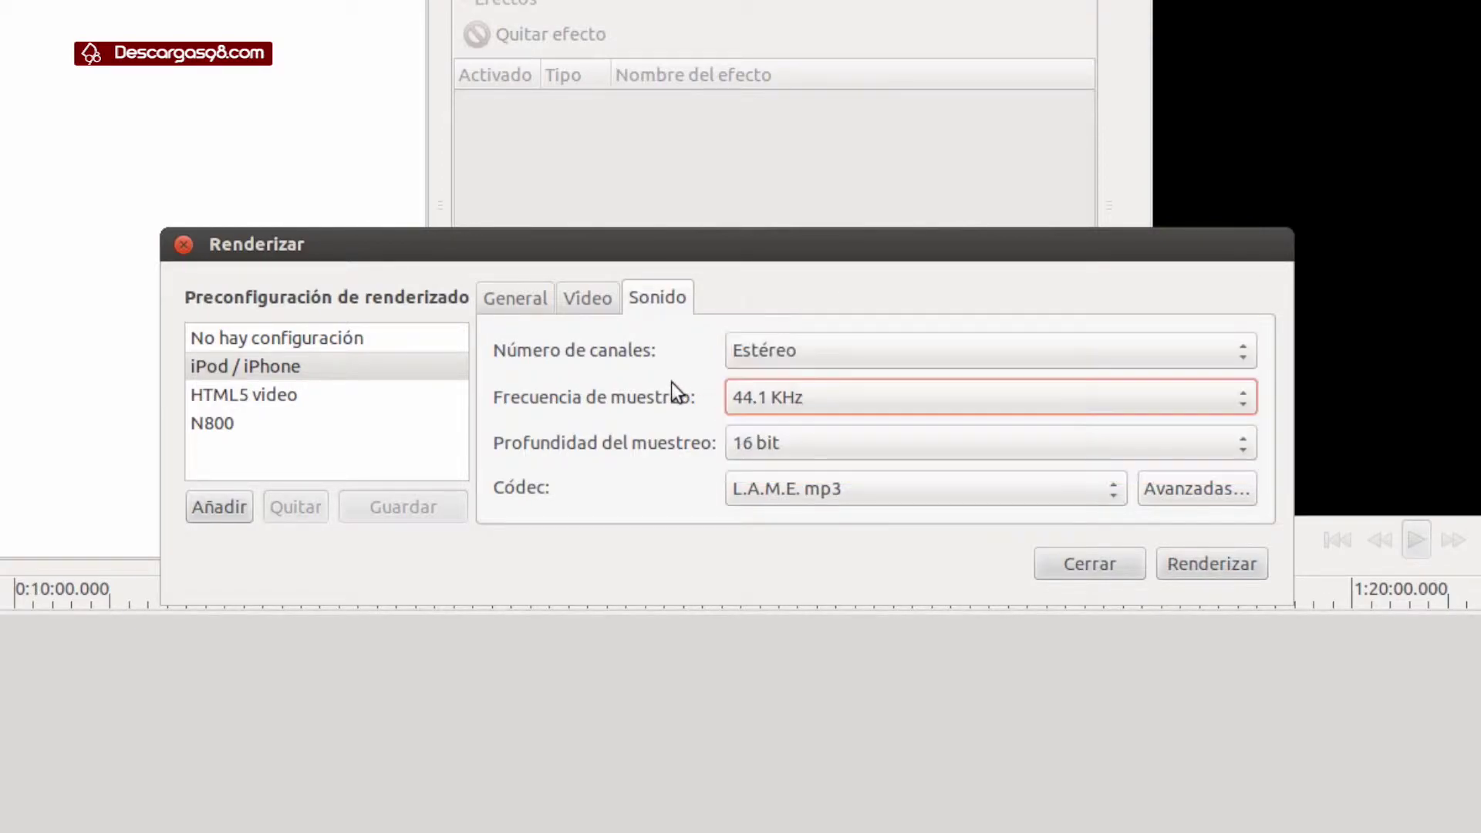
{"action": "left_click", "coordinate": [771, 446]}
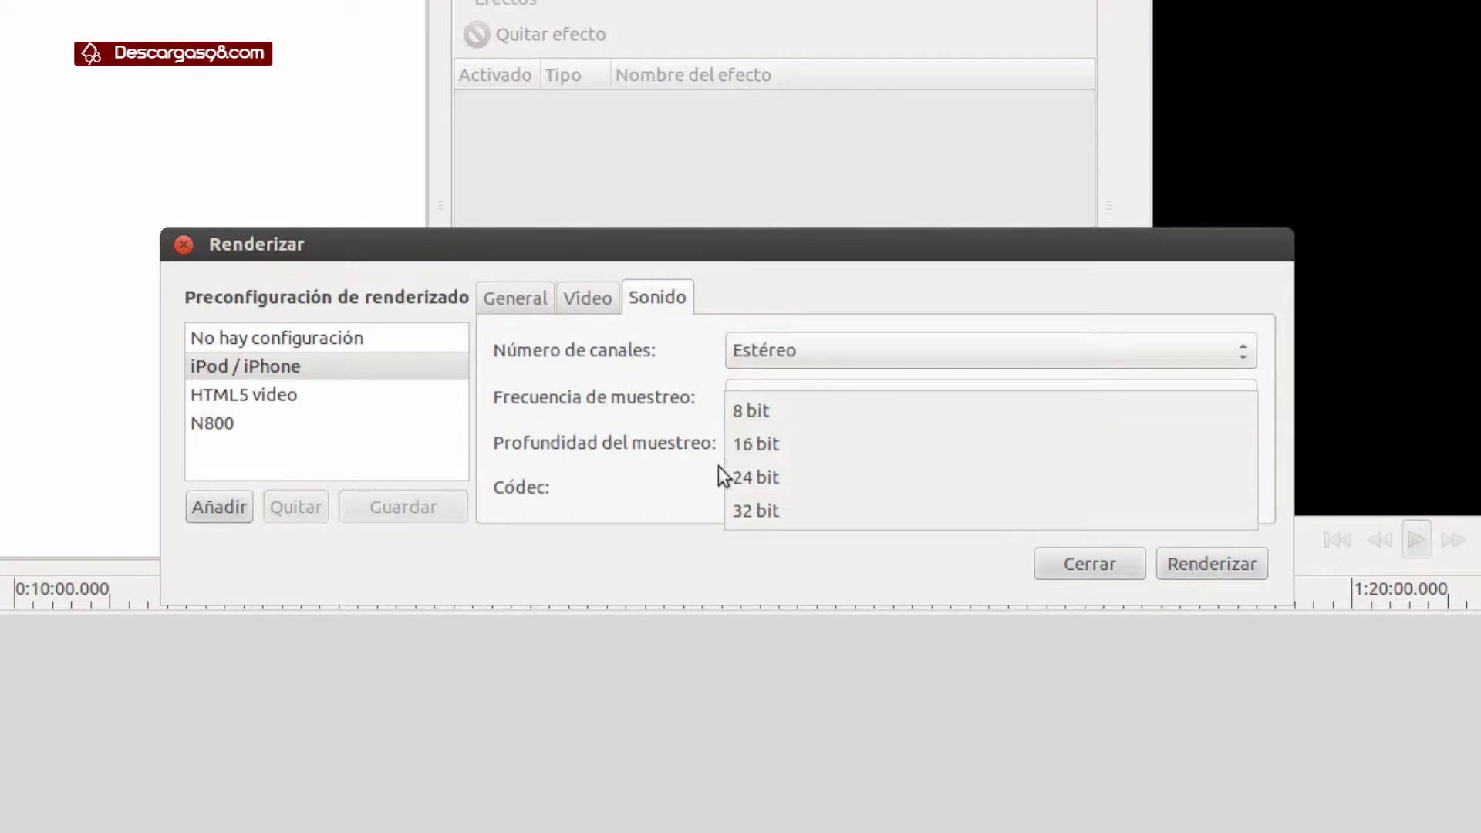
{"action": "left_click", "coordinate": [673, 429]}
Step: Keep L.A.M.E. mp3 as the sound codec and examine its advanced encoder properties
{"action": "left_click", "coordinate": [884, 493]}
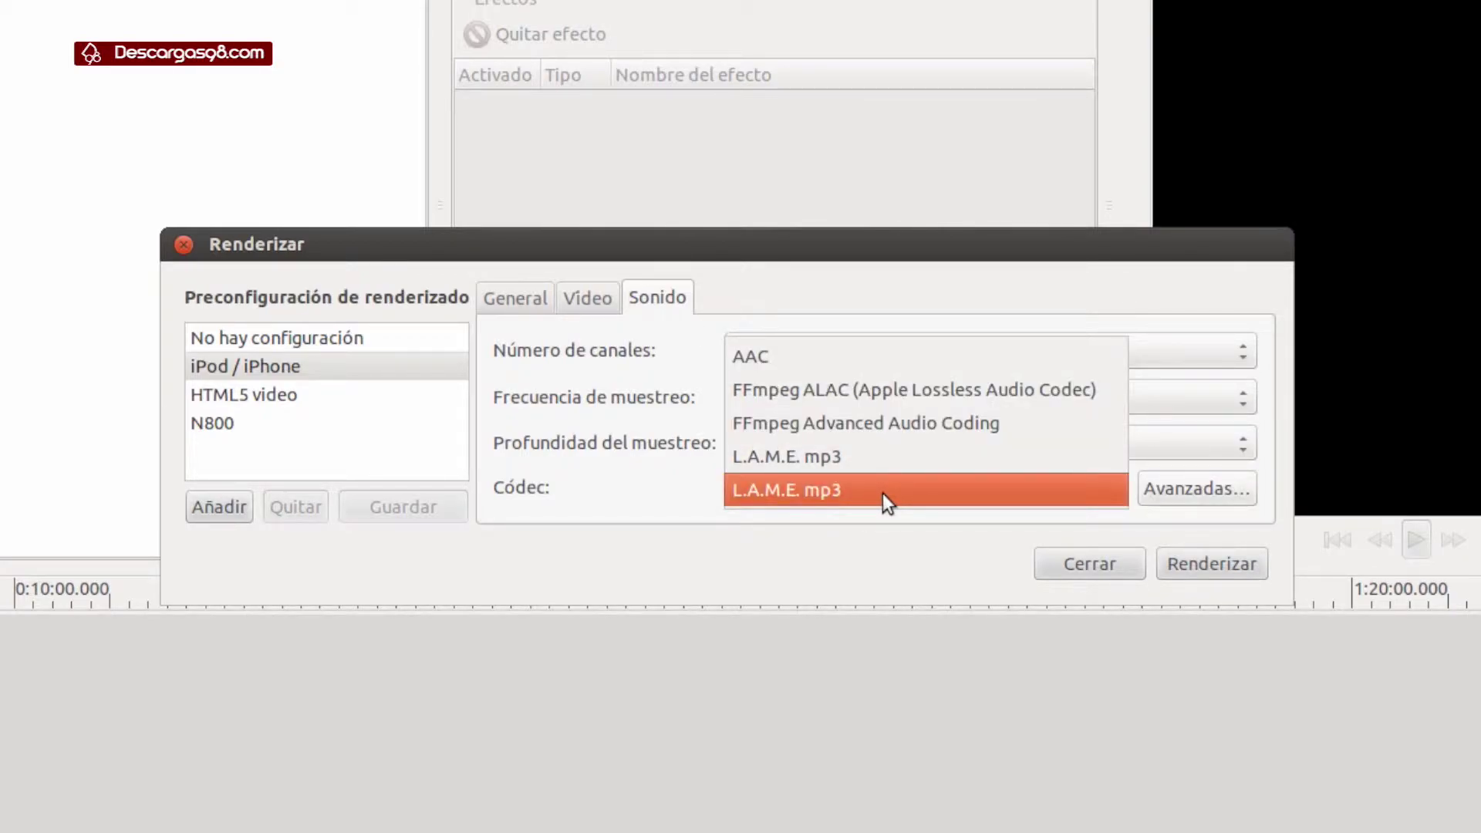
{"action": "left_click", "coordinate": [882, 493]}
{"action": "left_click", "coordinate": [1163, 494]}
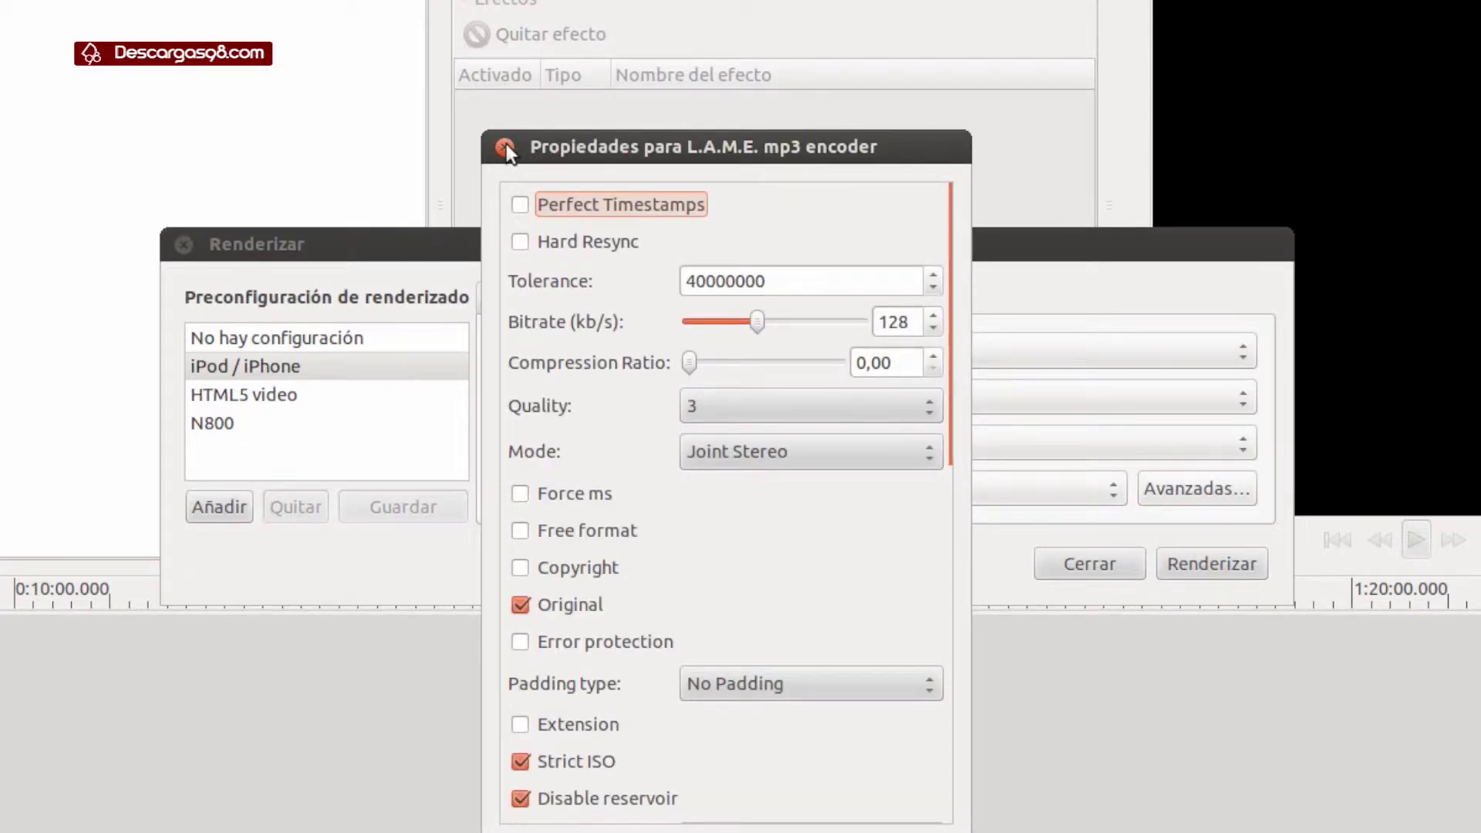
{"action": "scroll", "coordinate": [653, 355], "scroll_direction": "down", "scroll_amount": 7}
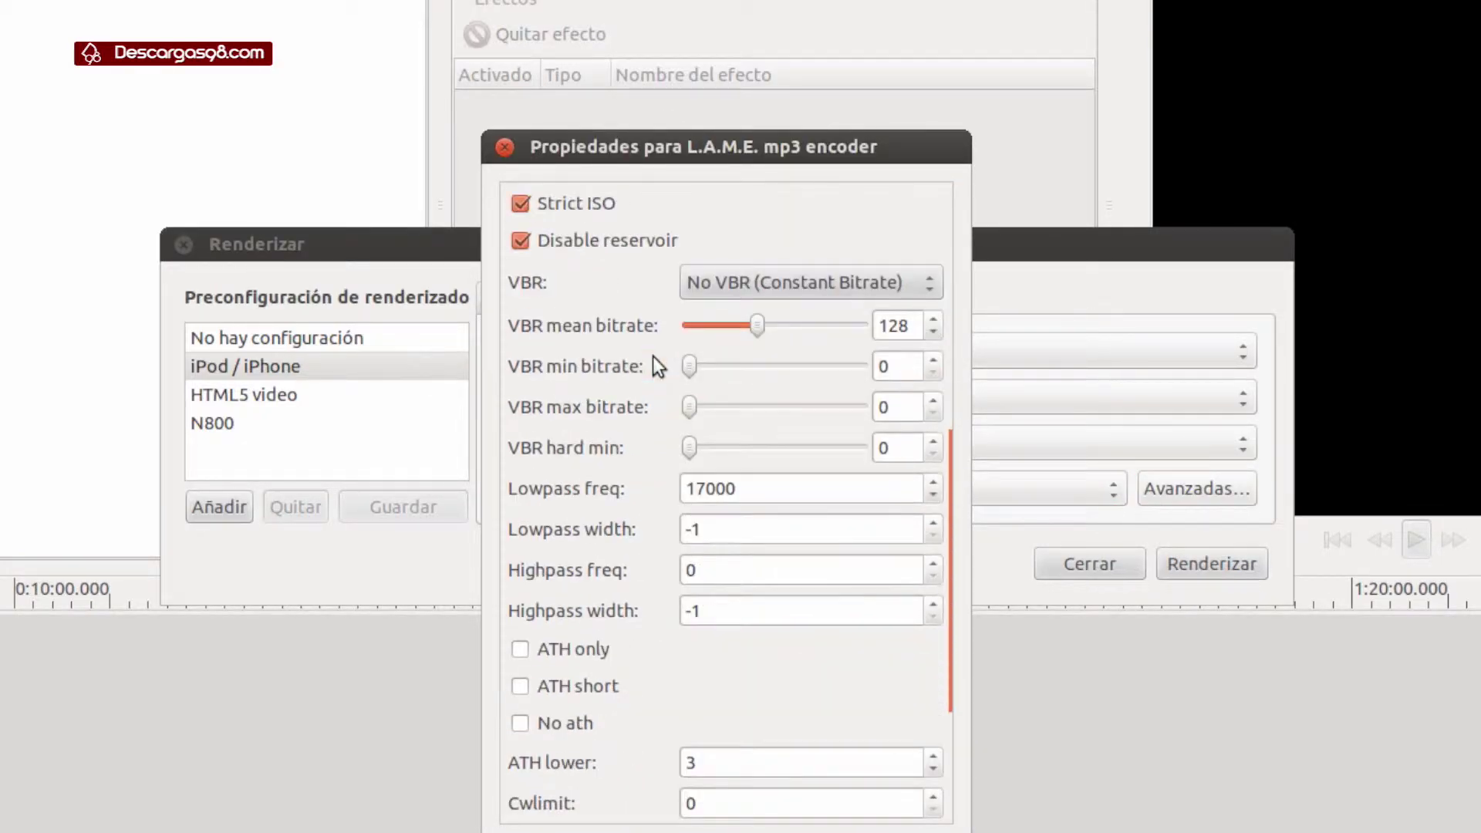
{"action": "scroll", "coordinate": [653, 359], "scroll_direction": "down", "scroll_amount": 5}
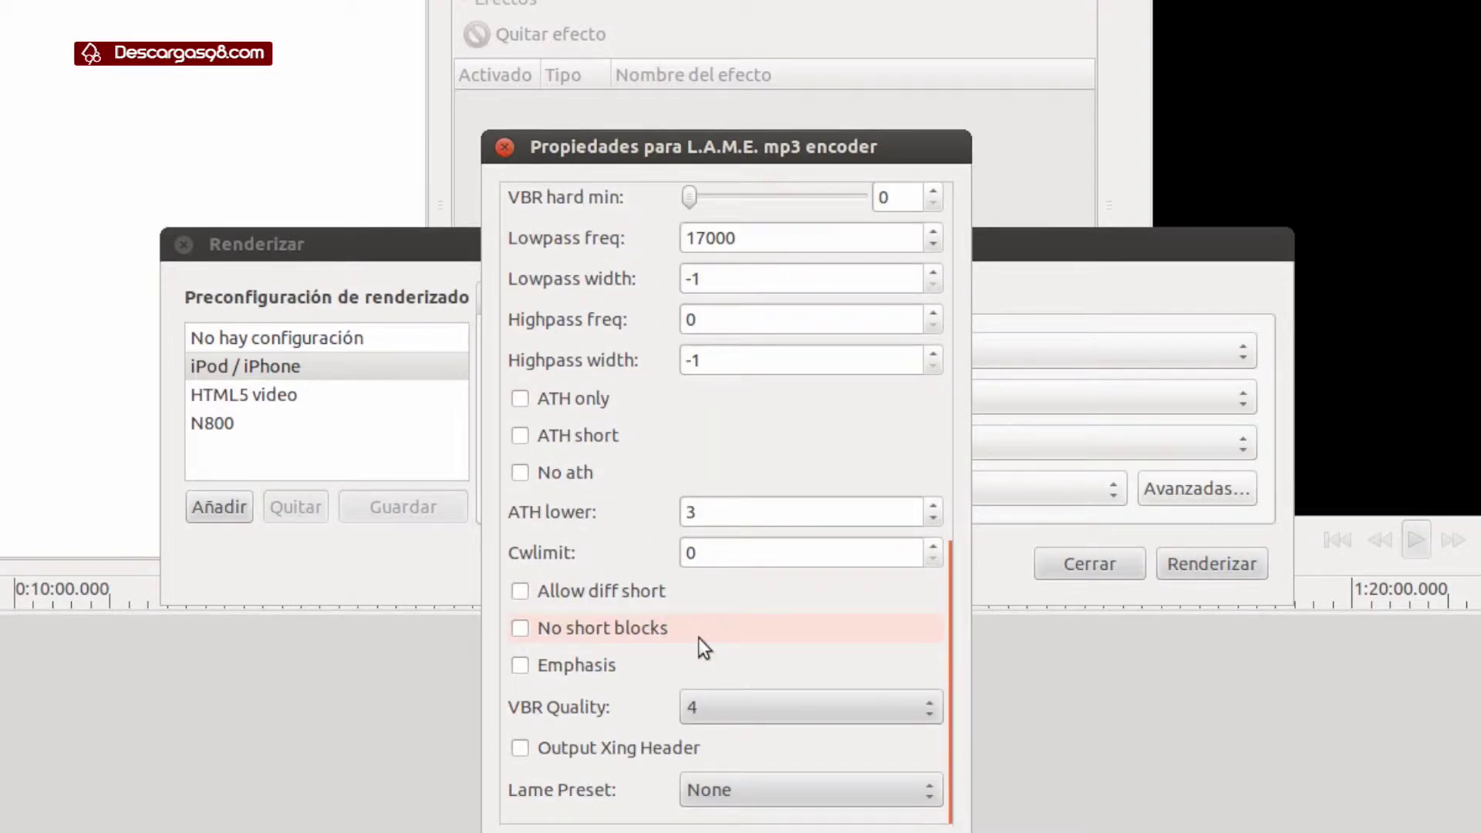
Step: Close the L.A.M.E. mp3 encoder properties, examine the alternative sound codecs, and return to the render's general settings
{"action": "left_click", "coordinate": [505, 146]}
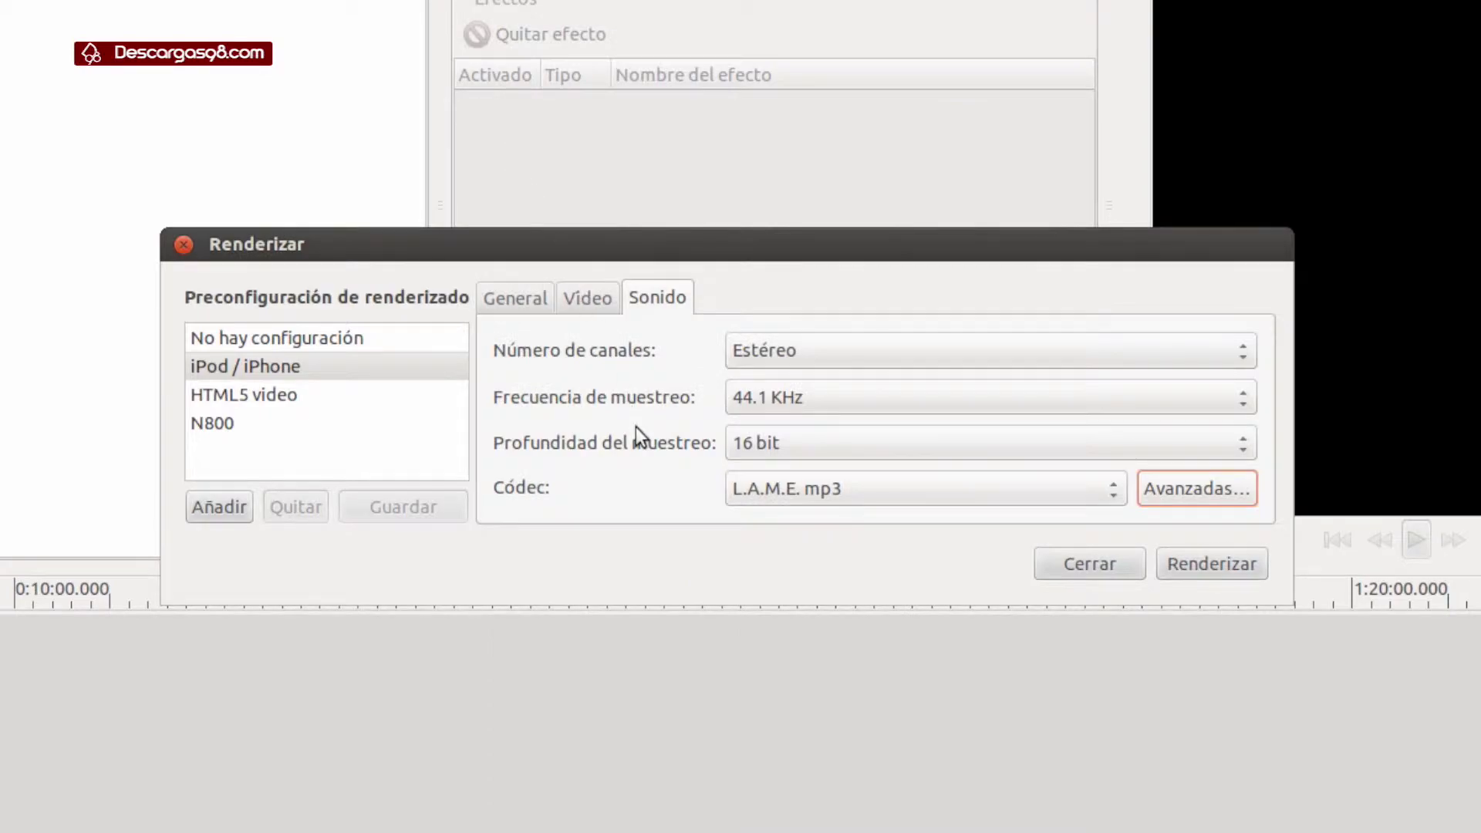
{"action": "left_click", "coordinate": [846, 489]}
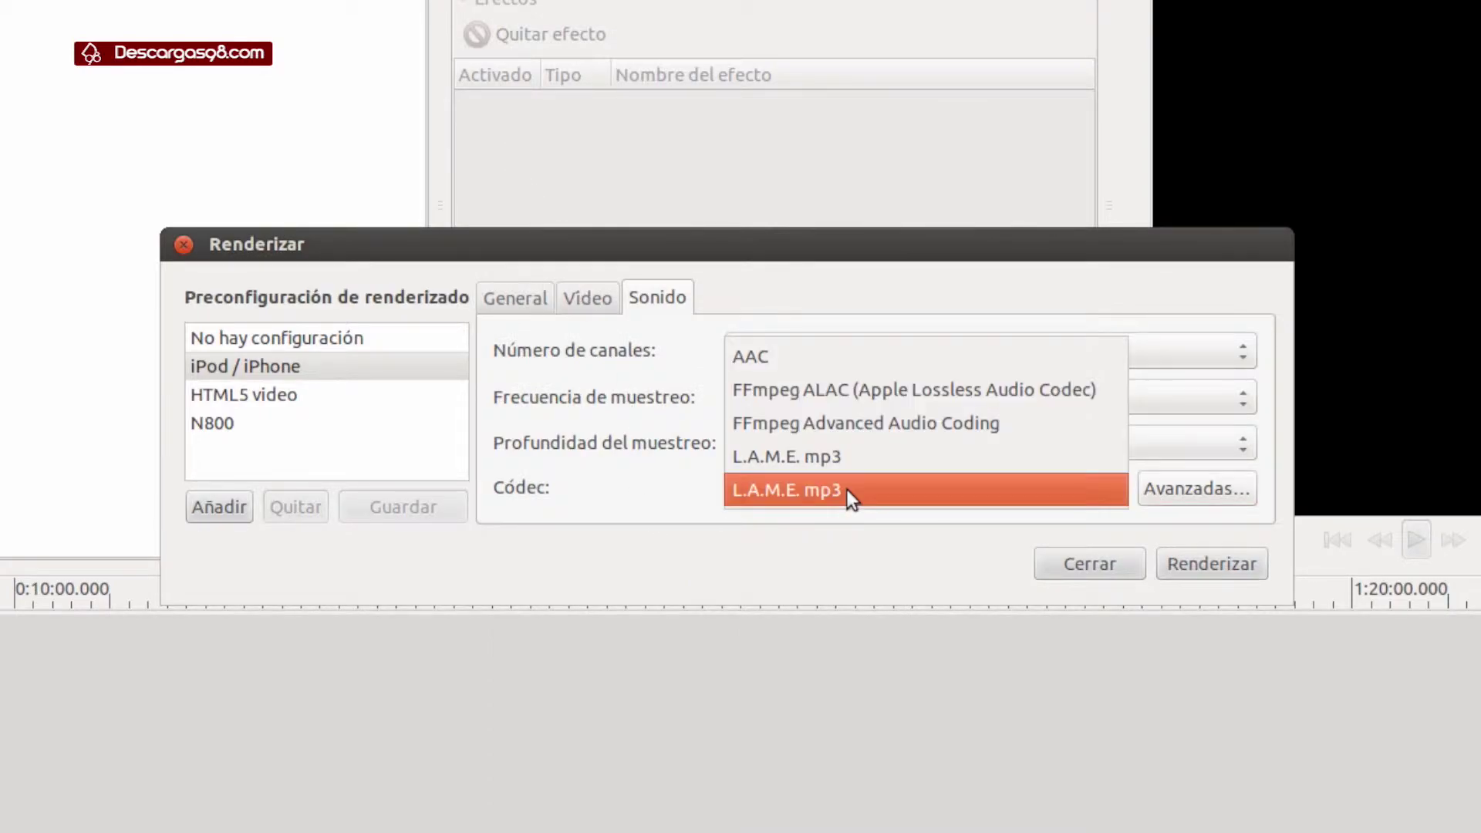
{"action": "left_click", "coordinate": [660, 436]}
{"action": "left_click", "coordinate": [532, 299]}
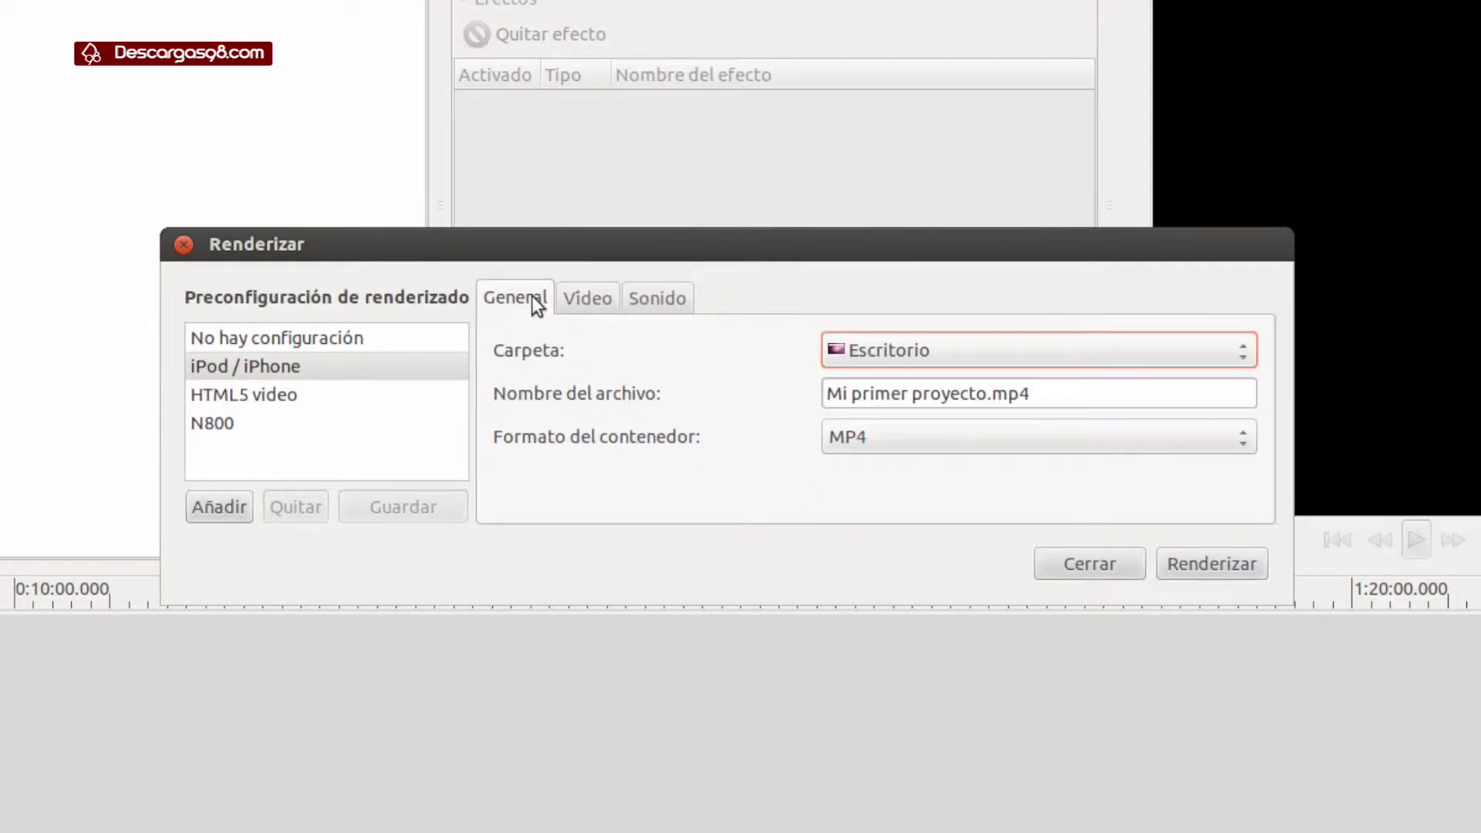
Step: Add a new render preset and try to name it "Mi conf", answering the error report with a reopening of the editor
{"action": "left_click", "coordinate": [240, 509]}
{"action": "left_click", "coordinate": [308, 449]}
{"action": "double_click", "coordinate": [312, 451]}
{"action": "left_click_drag", "start_coordinate": [359, 451], "coordinate": [87, 433]}
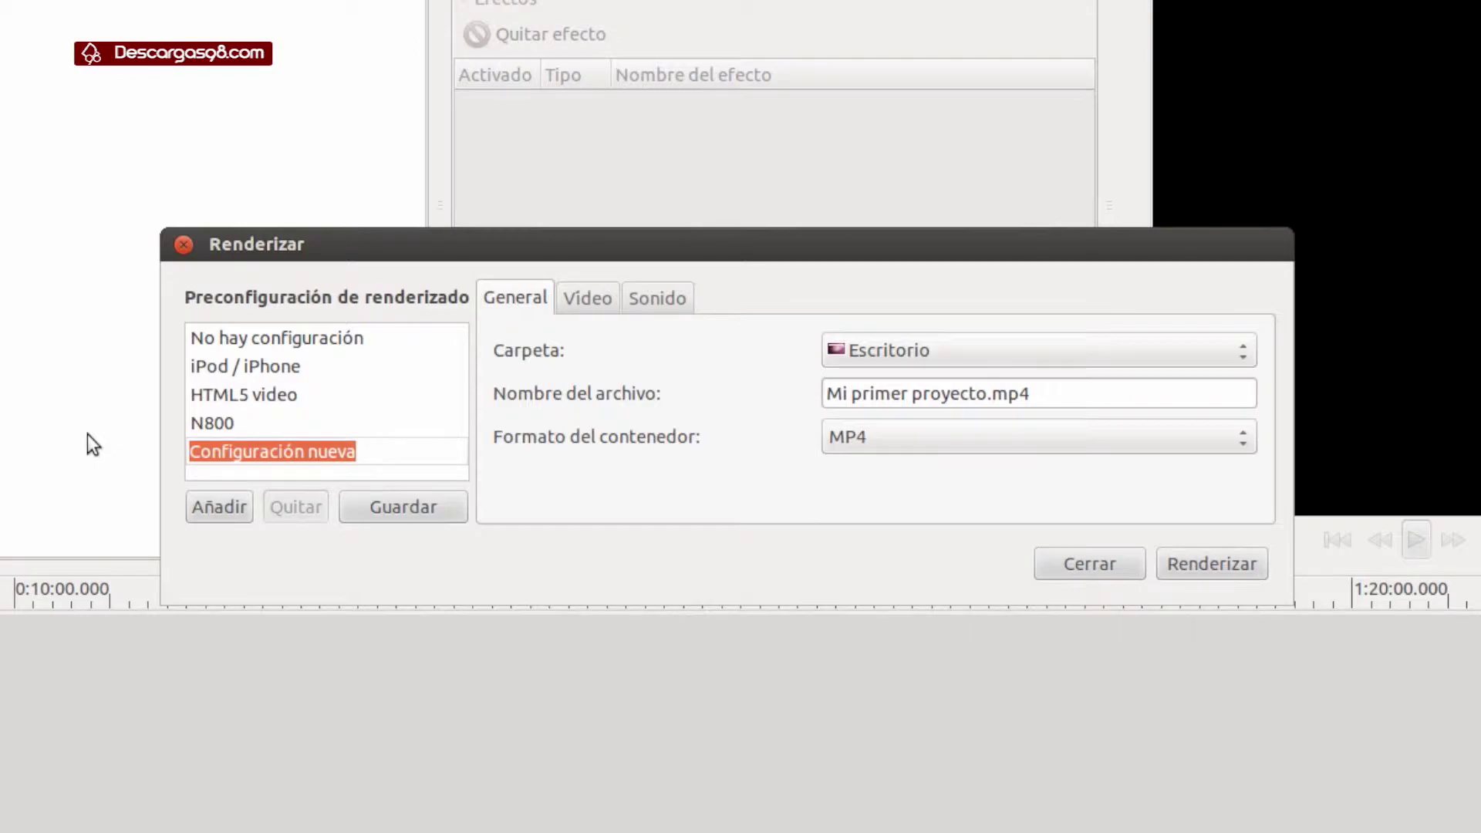
{"action": "type", "text": "Mi conf"}
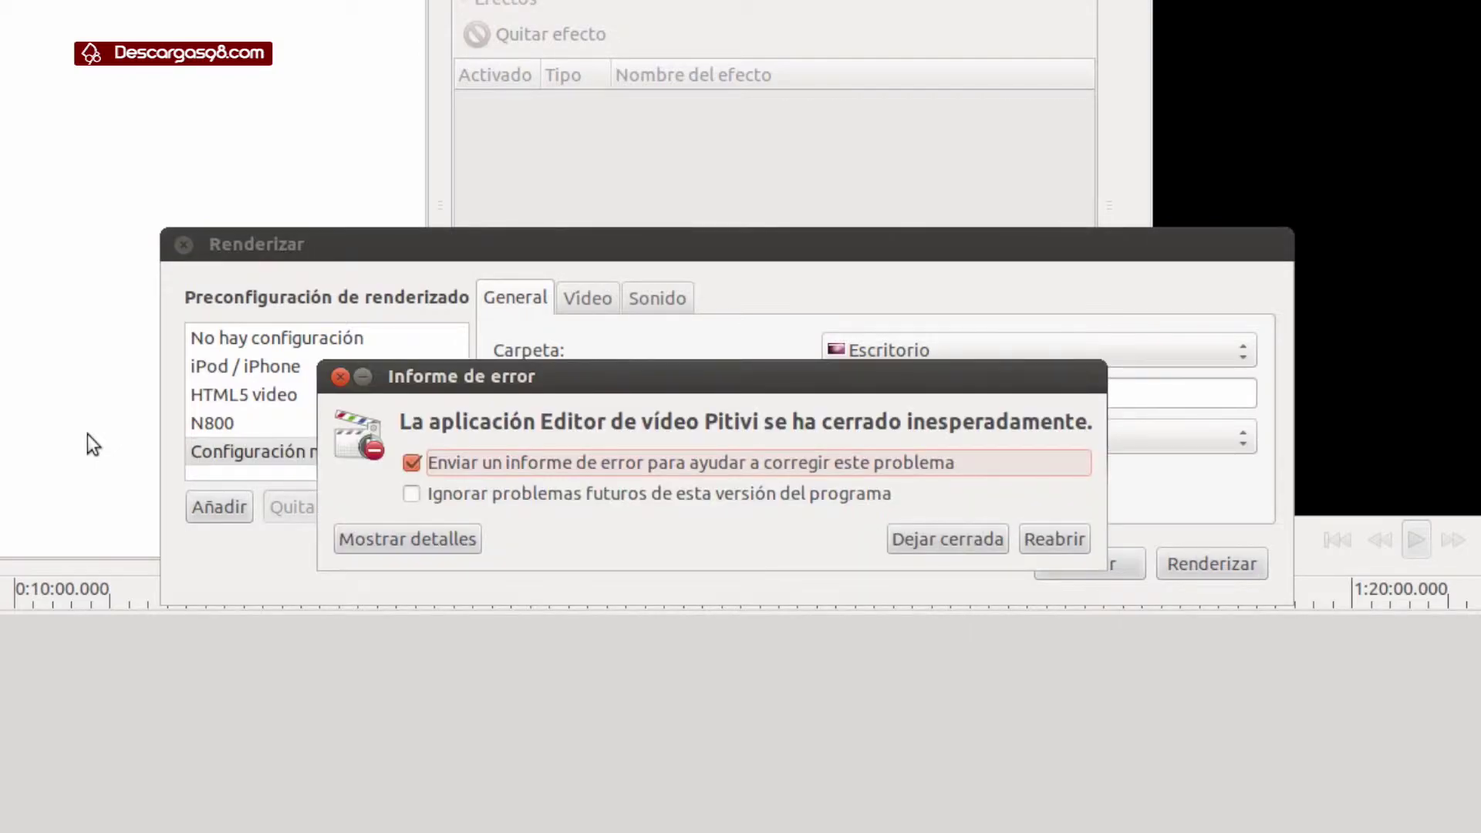
{"action": "left_click", "coordinate": [1037, 532]}
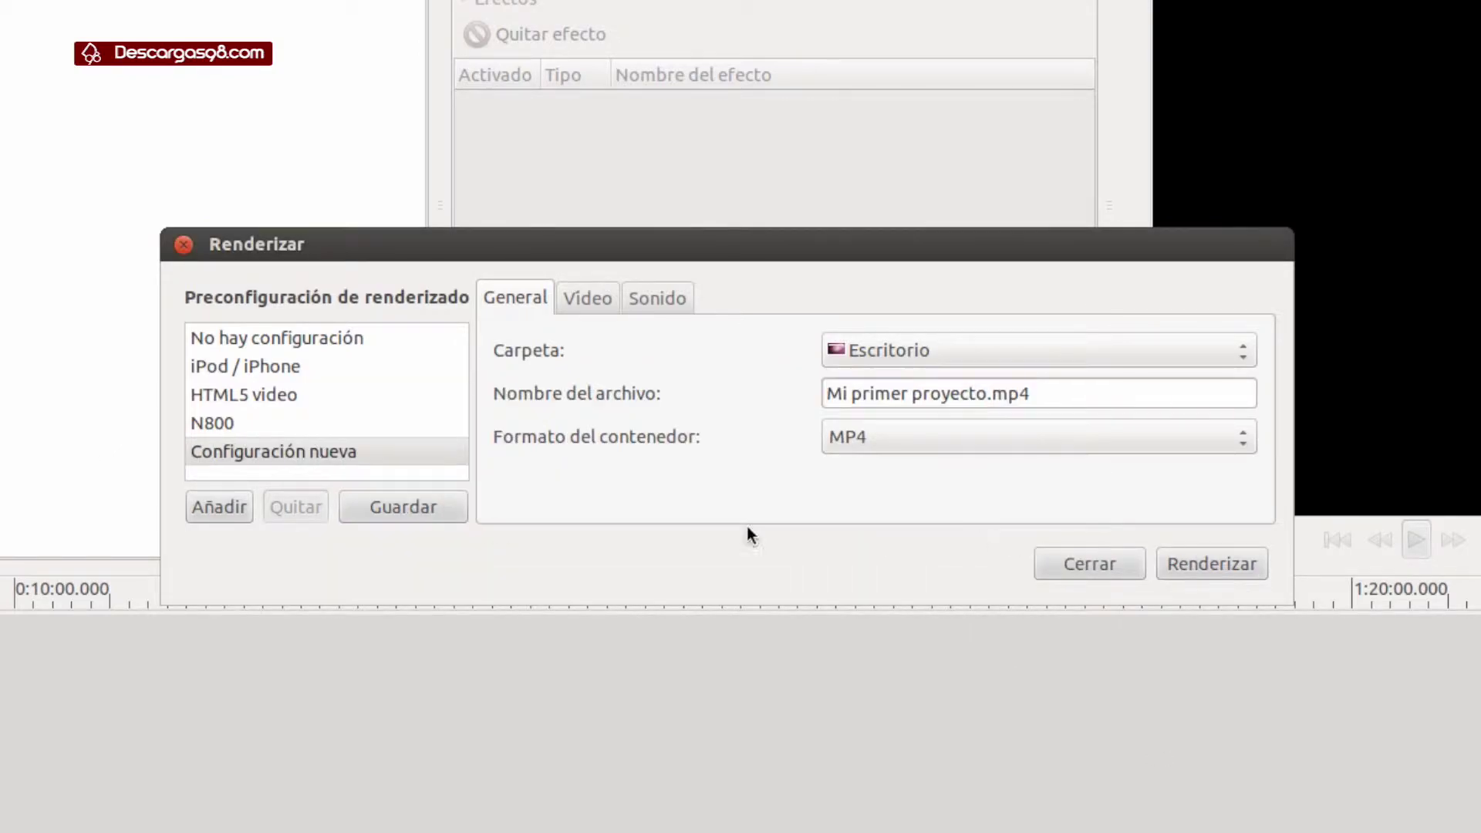
Step: Rename the new render preset as "mi configuracion" and start rendering the project
{"action": "left_click", "coordinate": [308, 453]}
{"action": "type", "text": "mi co"}
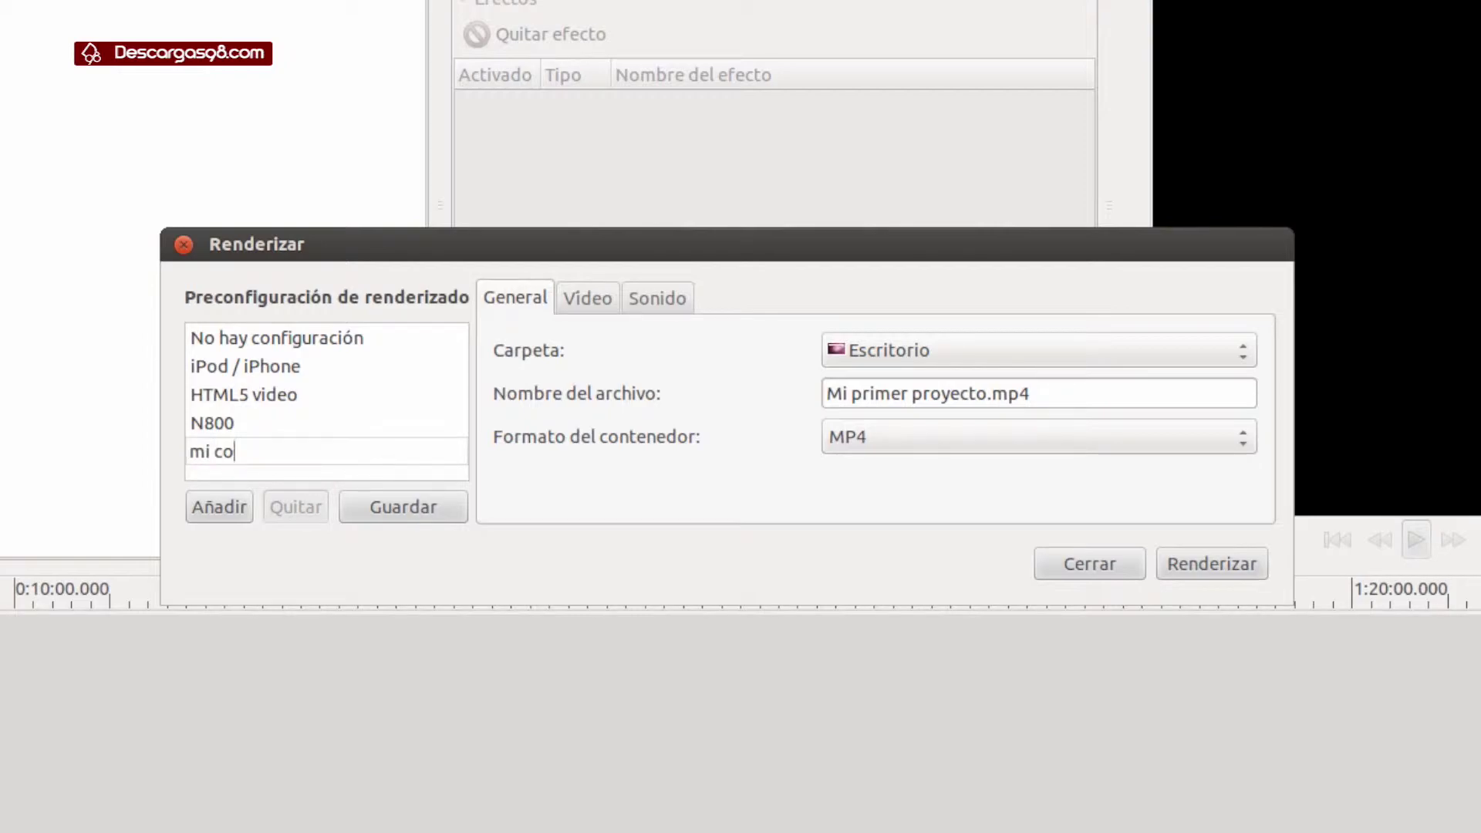
{"action": "type", "text": "nfiguracion"}
{"action": "key", "text": "Return"}
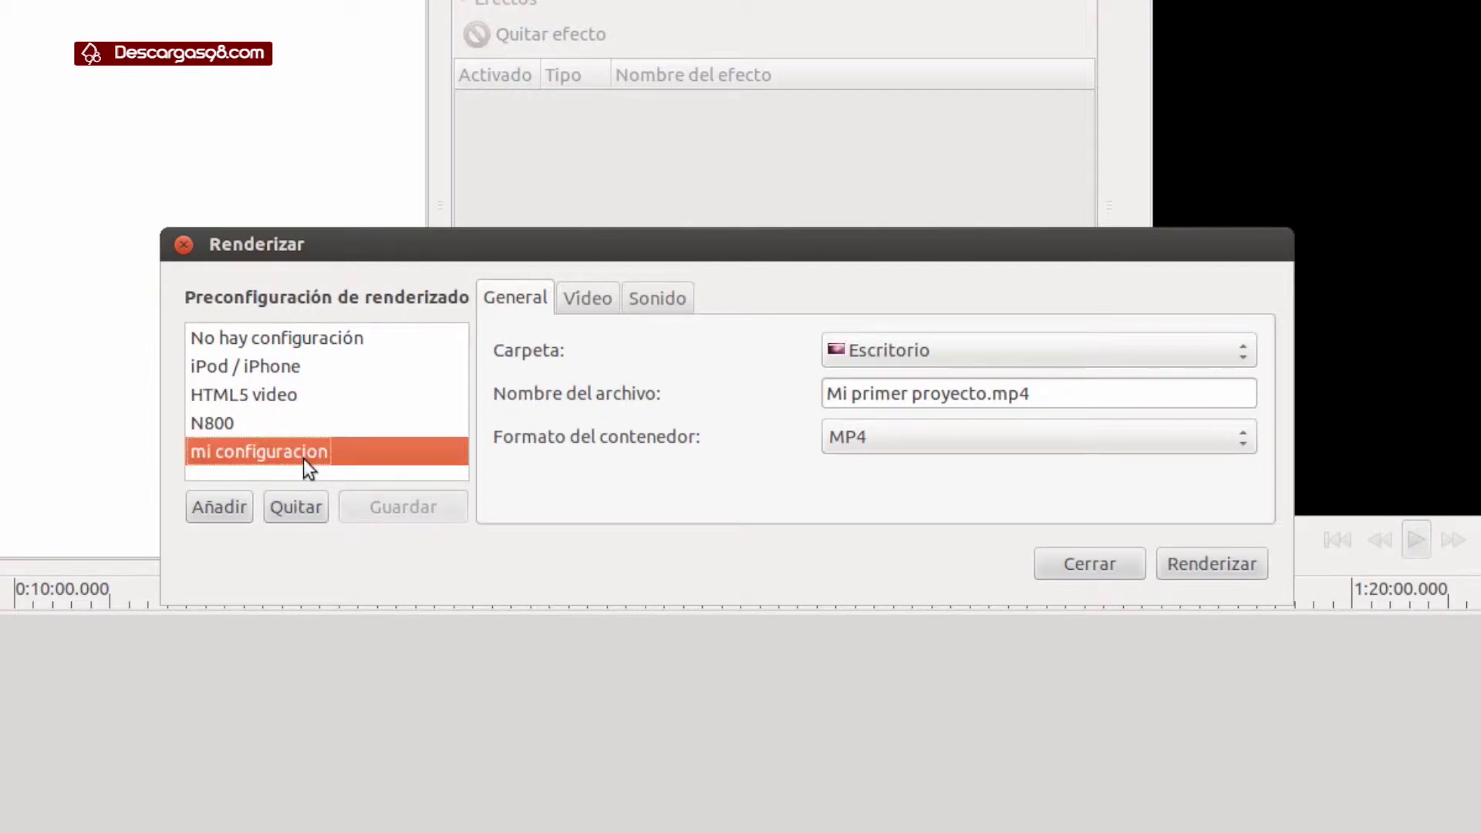
{"action": "left_click", "coordinate": [1188, 562]}
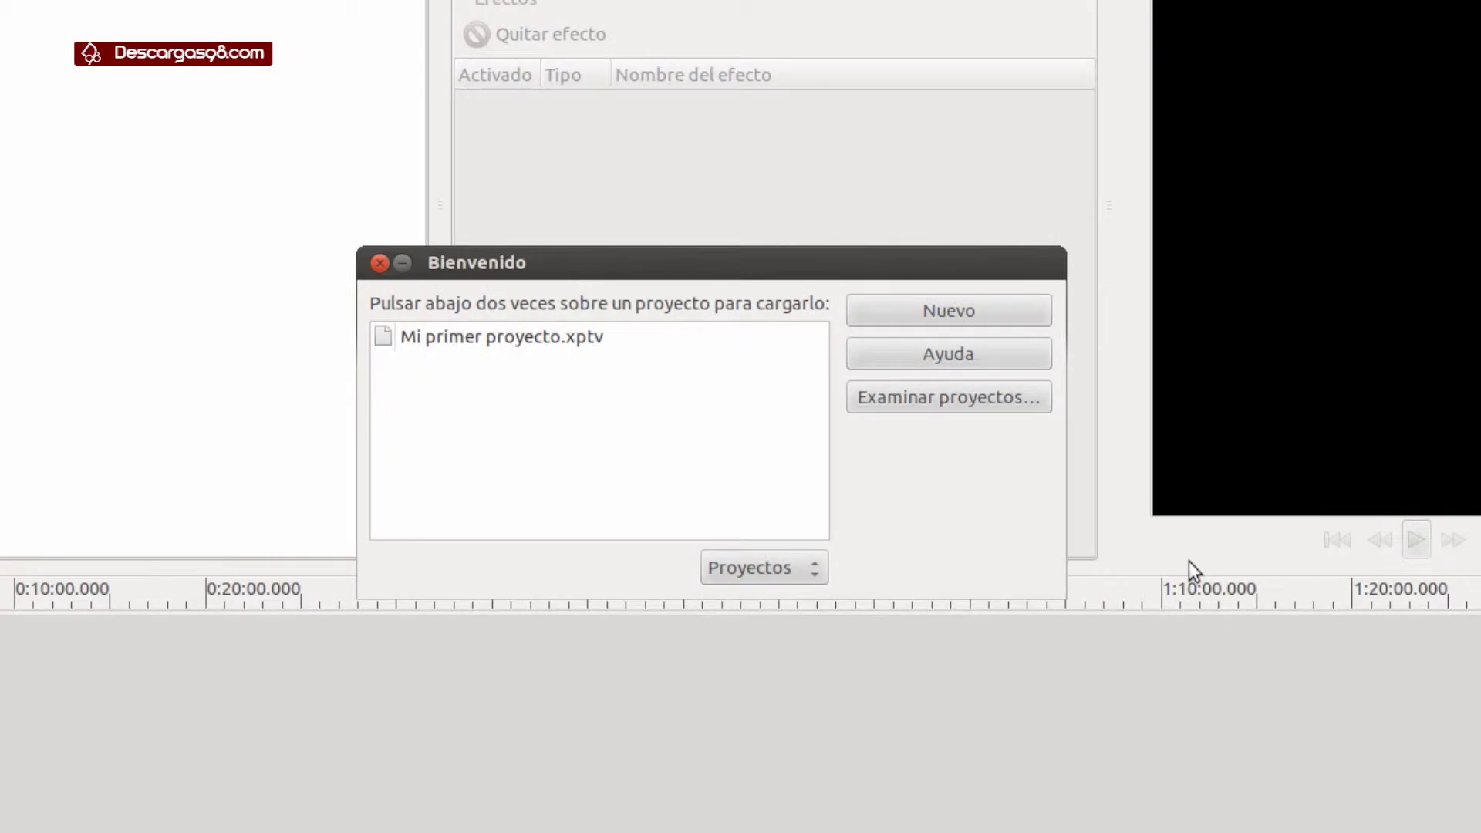